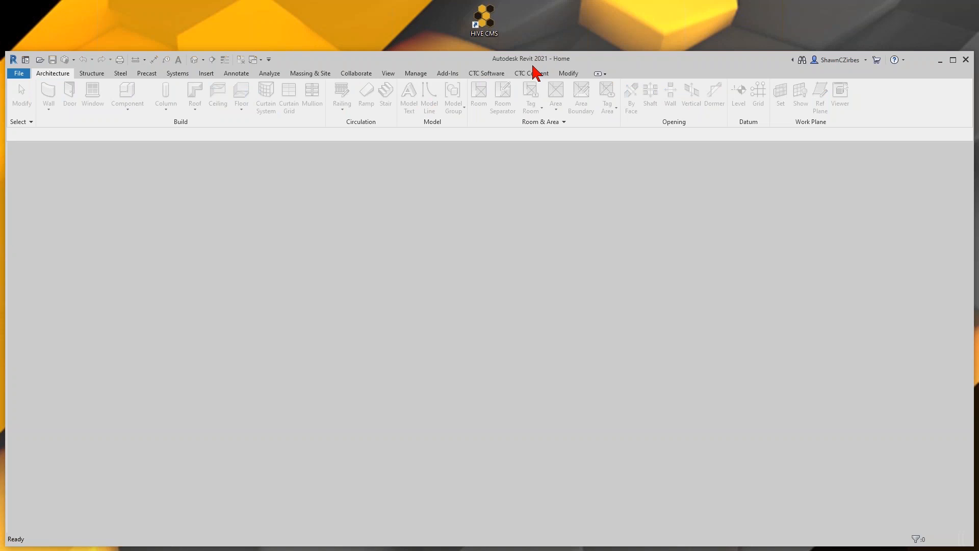
- From the CTC Software tab, return Revit 2021 to its Recent Files home page
{"action": "left_click", "coordinate": [491, 74]}
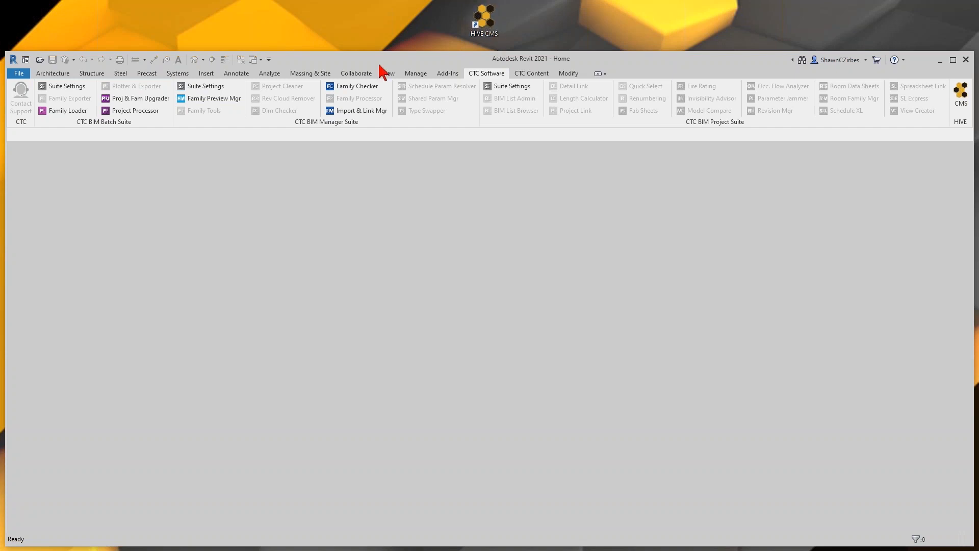
{"action": "left_click", "coordinate": [26, 60]}
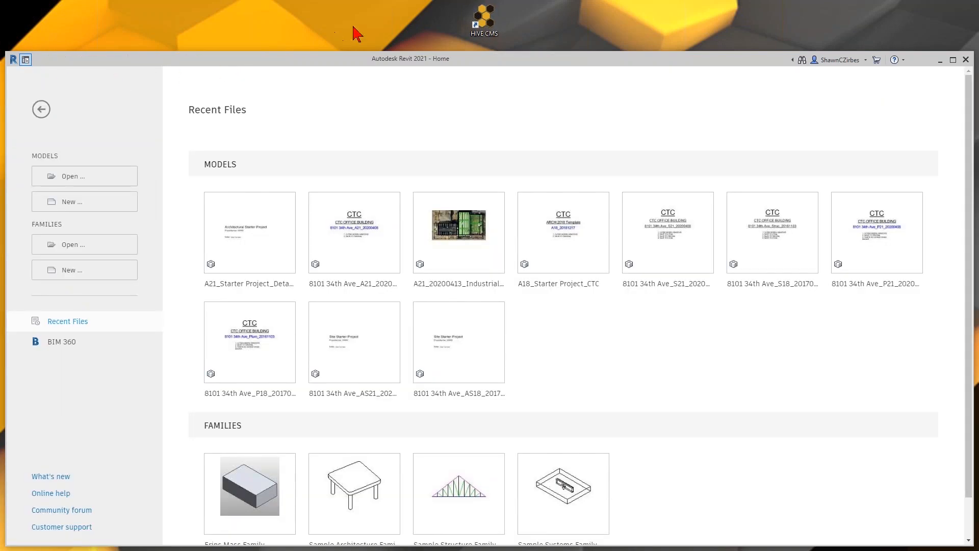
- Launch HIVE CMS and sign in with the CTC account e-mail and password
{"action": "double_click", "coordinate": [491, 31]}
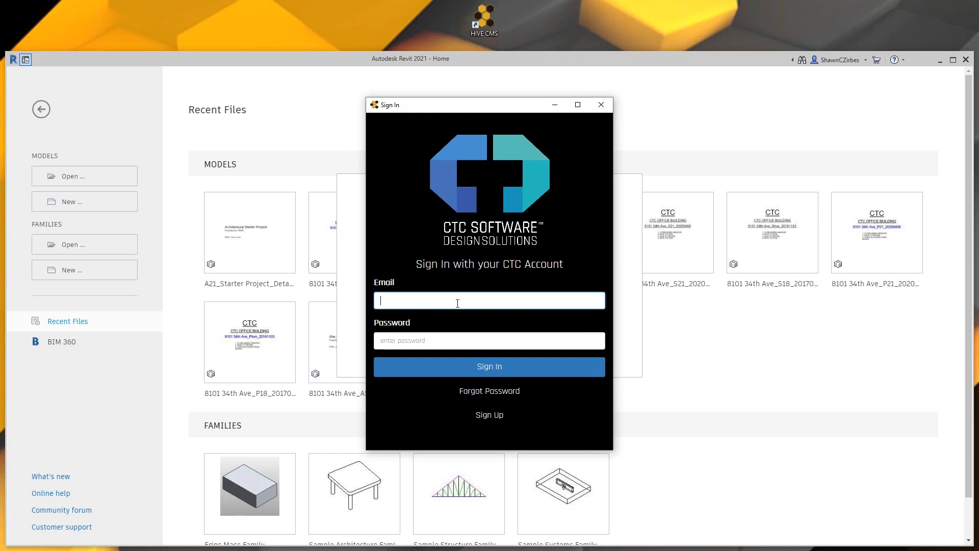
{"action": "key", "text": "Tab"}
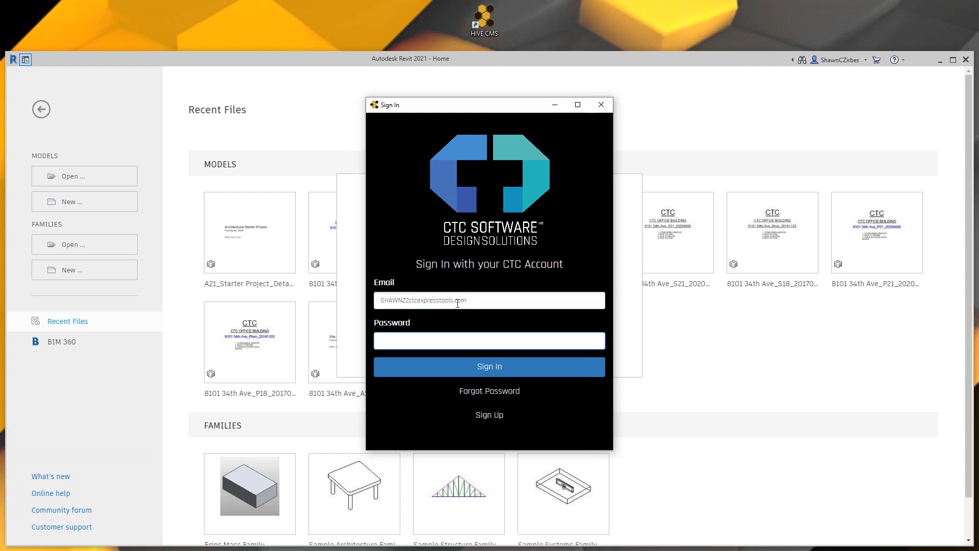
{"action": "left_click", "coordinate": [431, 300]}
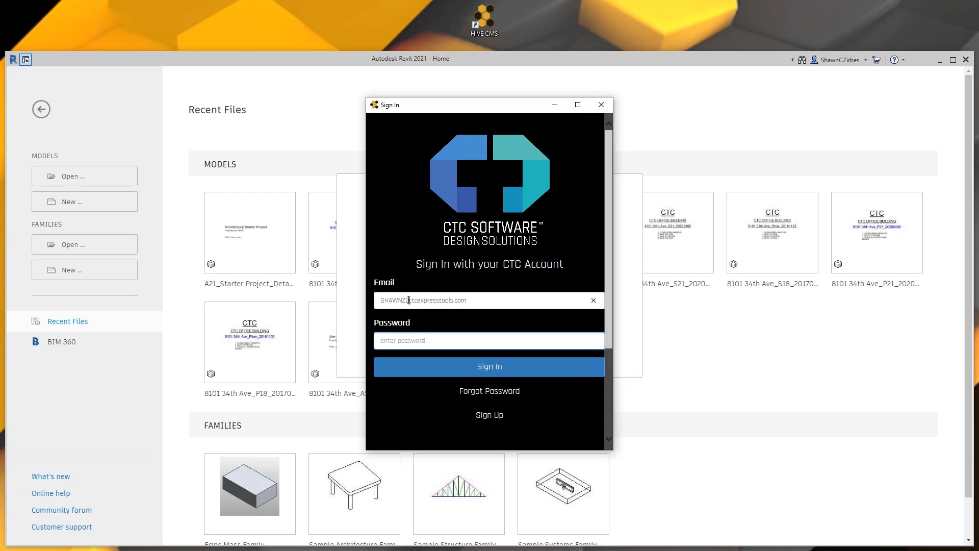
{"action": "left_click", "coordinate": [432, 340]}
{"action": "type", "text": "•••••••••"}
{"action": "key", "text": "Return"}
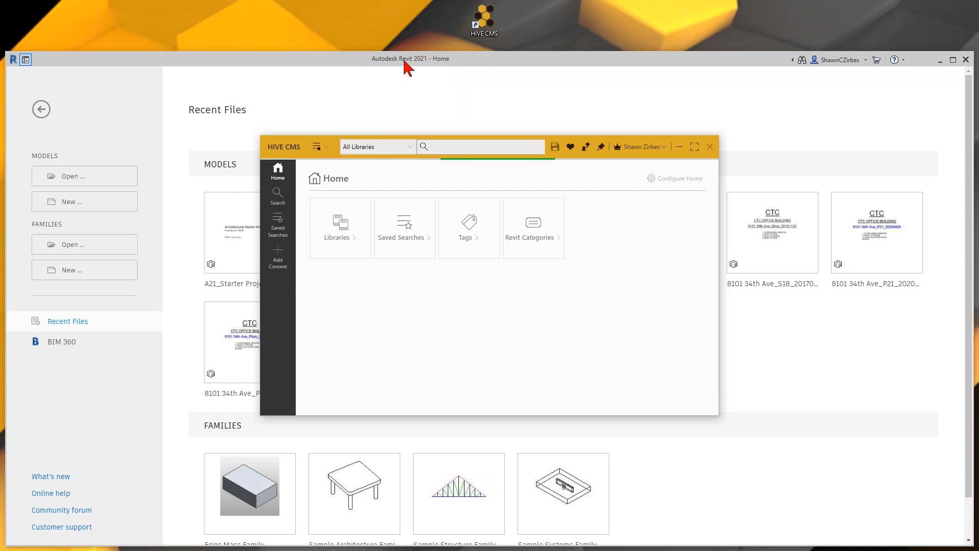
- Move HIVE CMS to the right, browse its Libraries, then go to the Search page
{"action": "left_click_drag", "start_coordinate": [561, 153], "coordinate": [713, 145]}
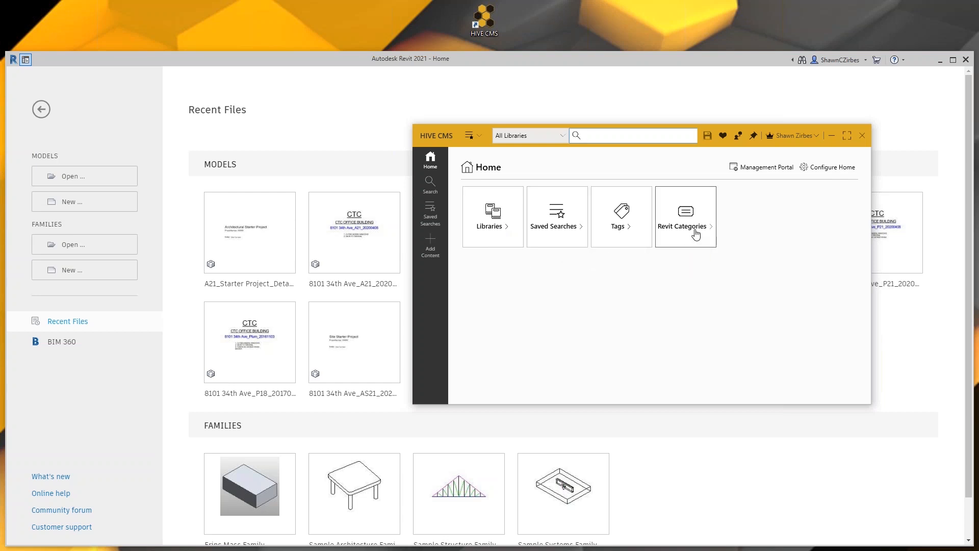
{"action": "left_click", "coordinate": [501, 244]}
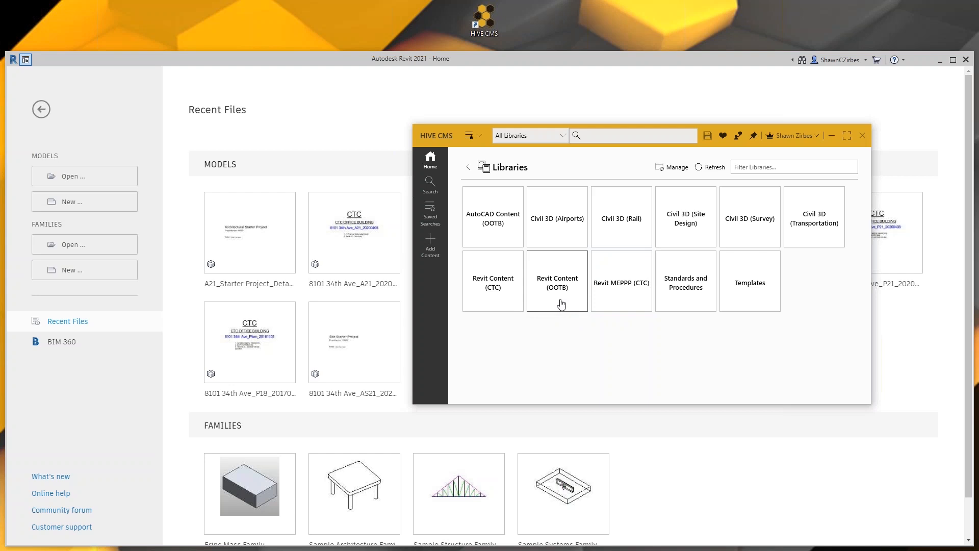
{"action": "left_click", "coordinate": [467, 167]}
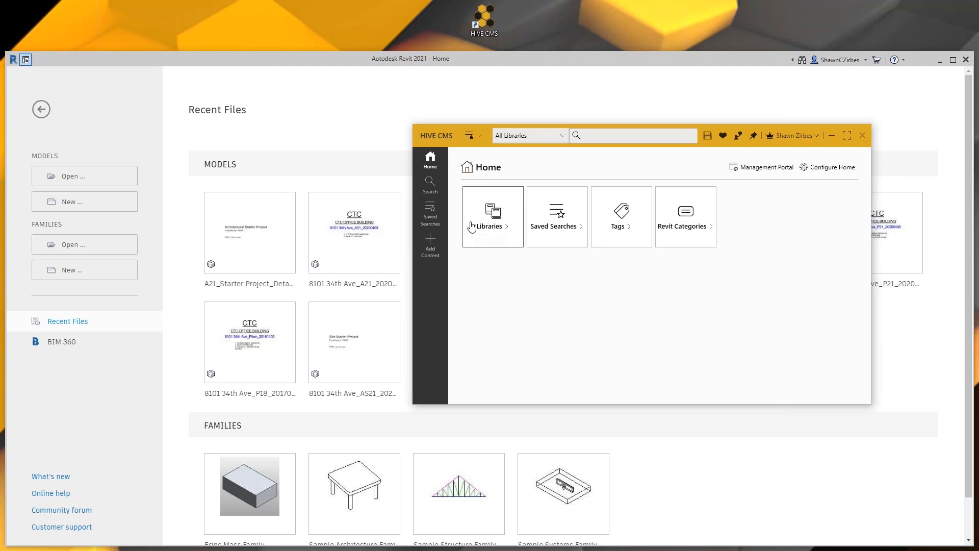
{"action": "left_click", "coordinate": [430, 187]}
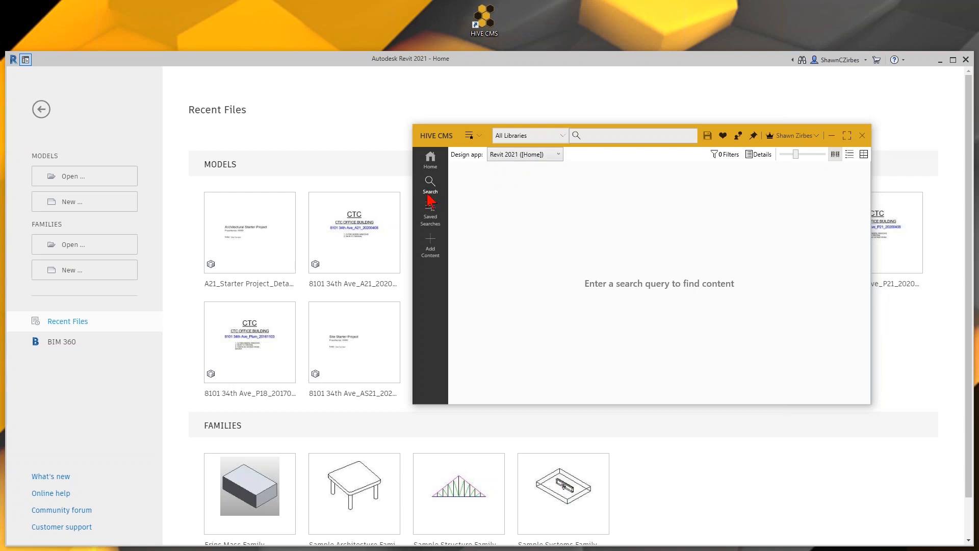
- Go back to HIVE's Home page and put the cursor in the search box
{"action": "left_click", "coordinate": [435, 166]}
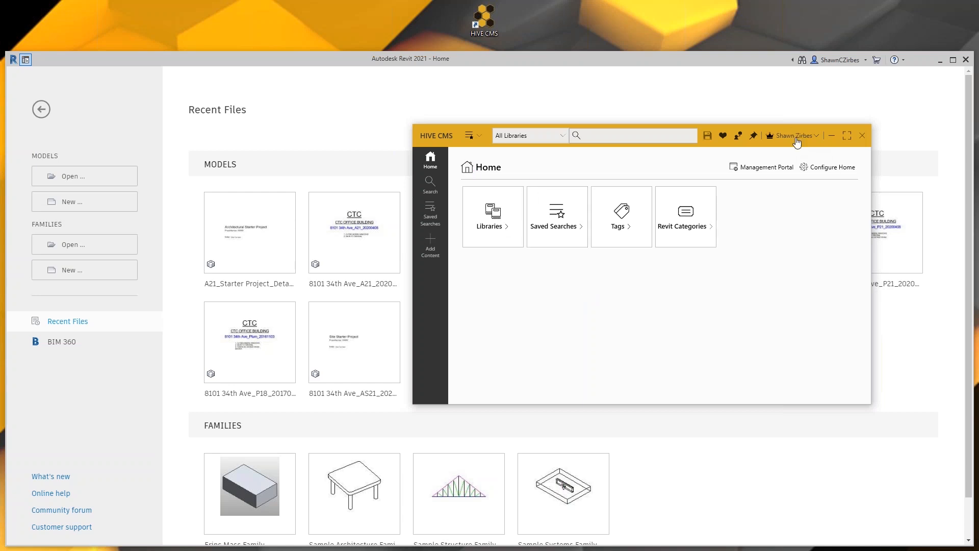
{"action": "left_click", "coordinate": [612, 141]}
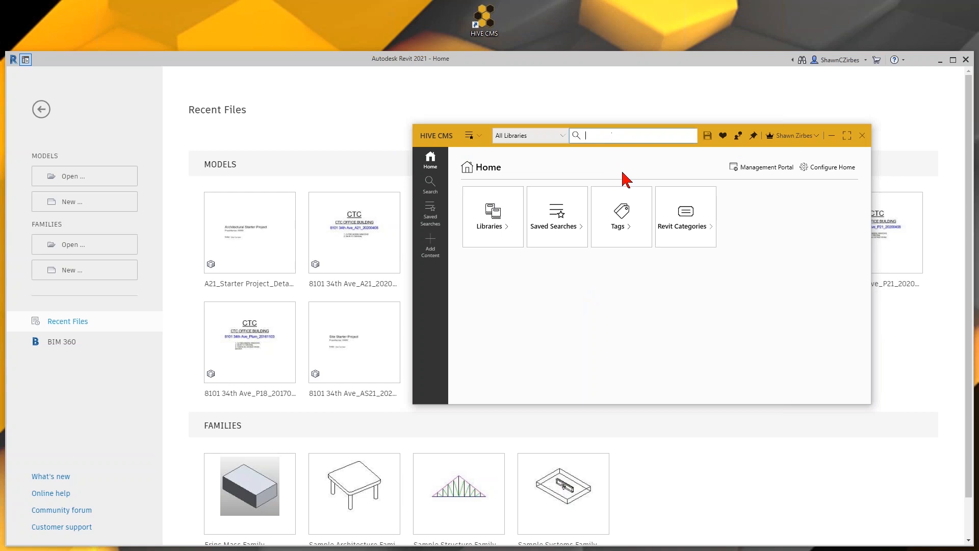
- Run the !Templates-Company saved search and bring up its 2 Filters settings
{"action": "left_click", "coordinate": [469, 136]}
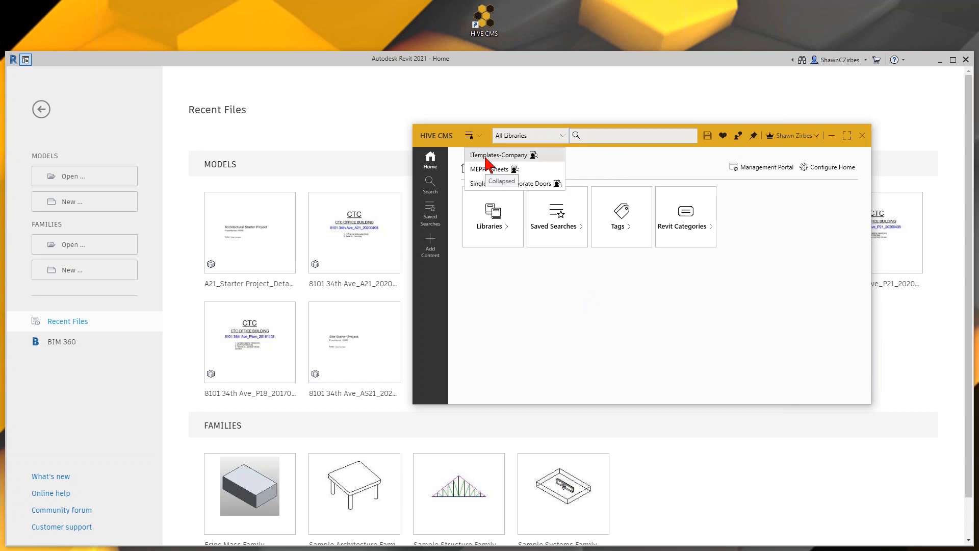
{"action": "left_click", "coordinate": [486, 157]}
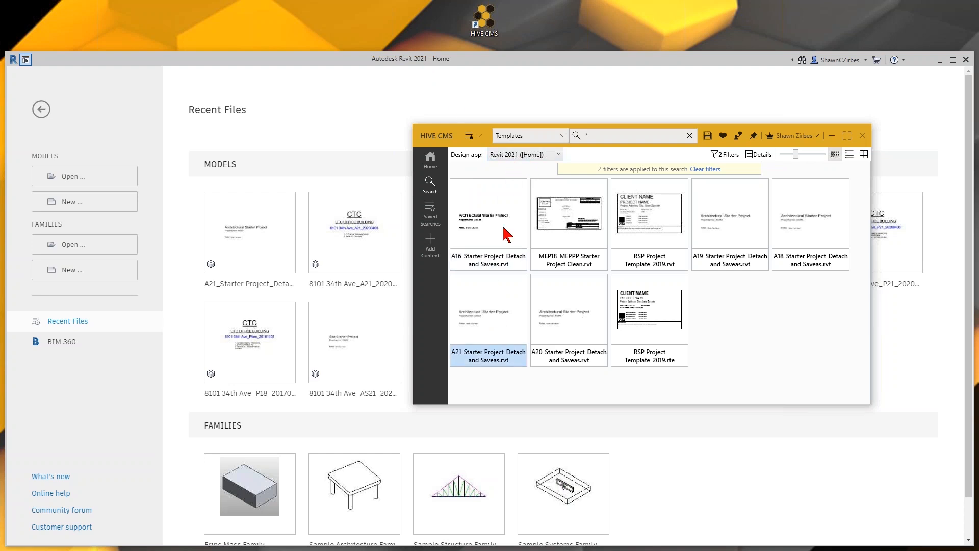
{"action": "left_click", "coordinate": [572, 140]}
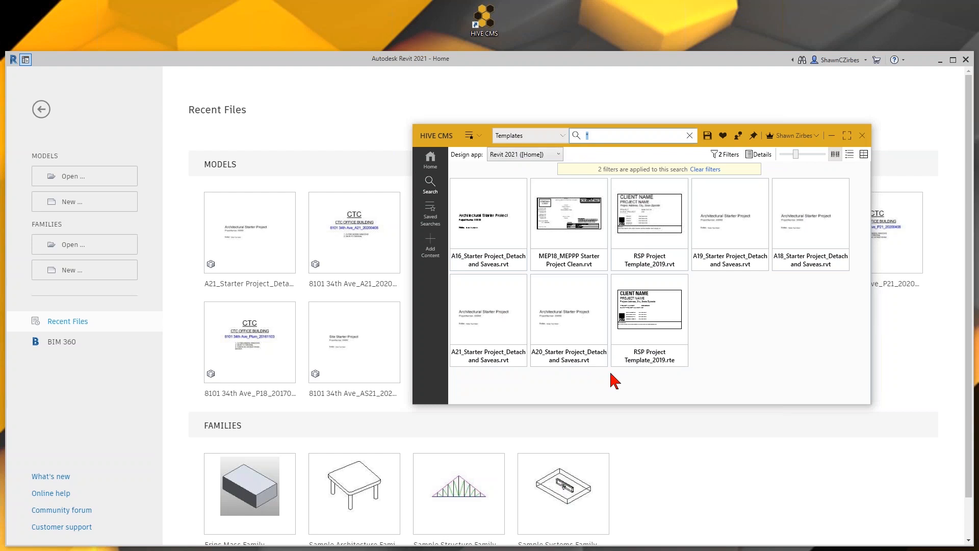
{"action": "left_click", "coordinate": [725, 155]}
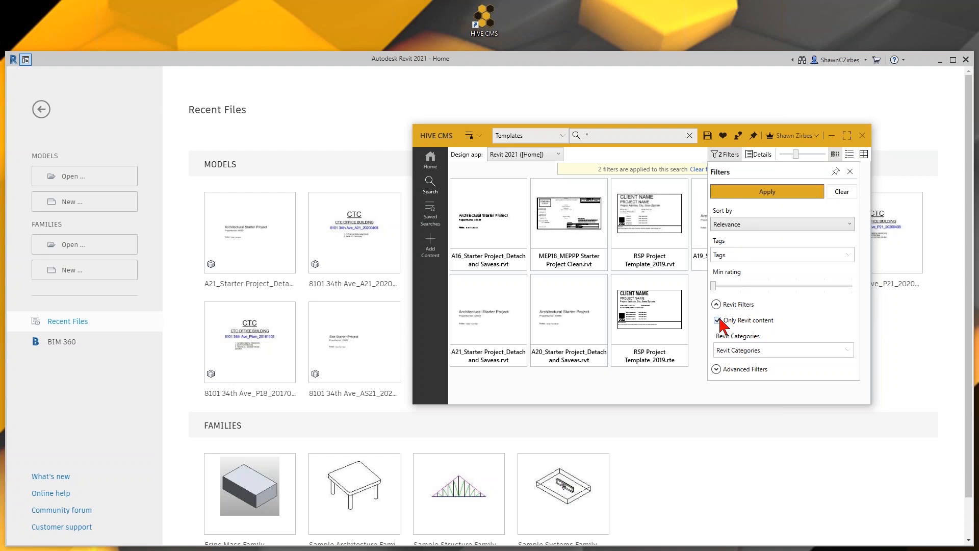
- Apply the Only Revit content filter, then select the A21_Starter Project template
{"action": "left_click", "coordinate": [767, 192]}
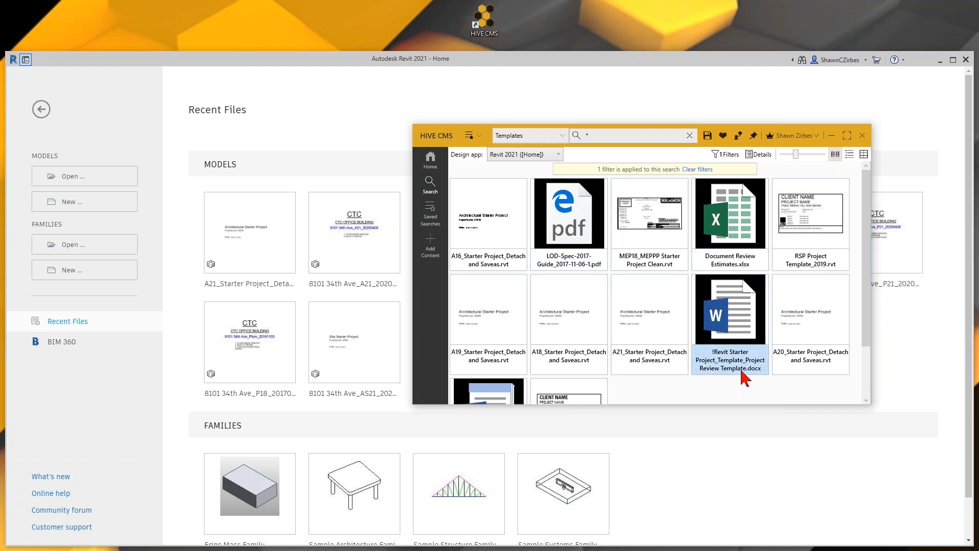
{"action": "scroll", "coordinate": [551, 405], "scroll_direction": "down", "scroll_amount": 2}
{"action": "scroll", "coordinate": [699, 345], "scroll_direction": "up", "scroll_amount": 2}
{"action": "left_click", "coordinate": [726, 154]}
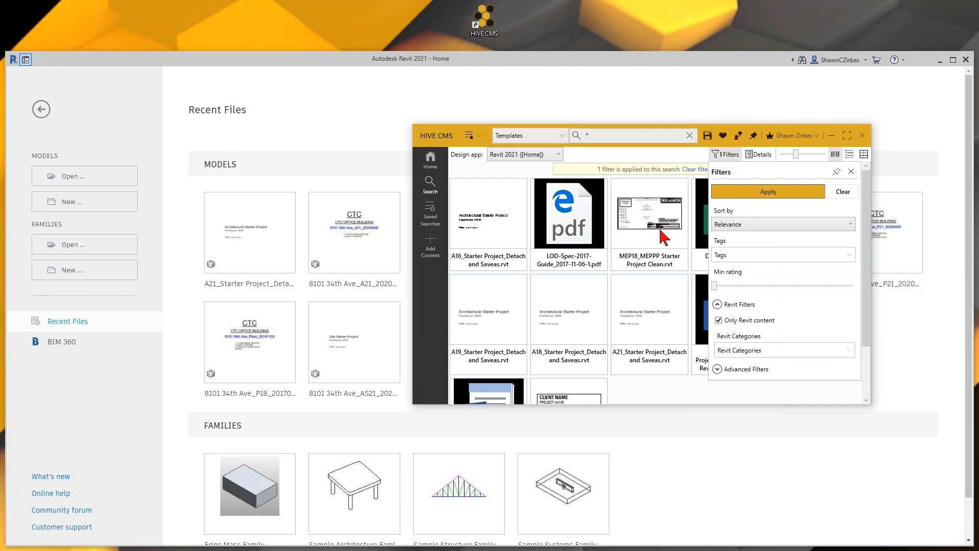
{"action": "left_click", "coordinate": [660, 158]}
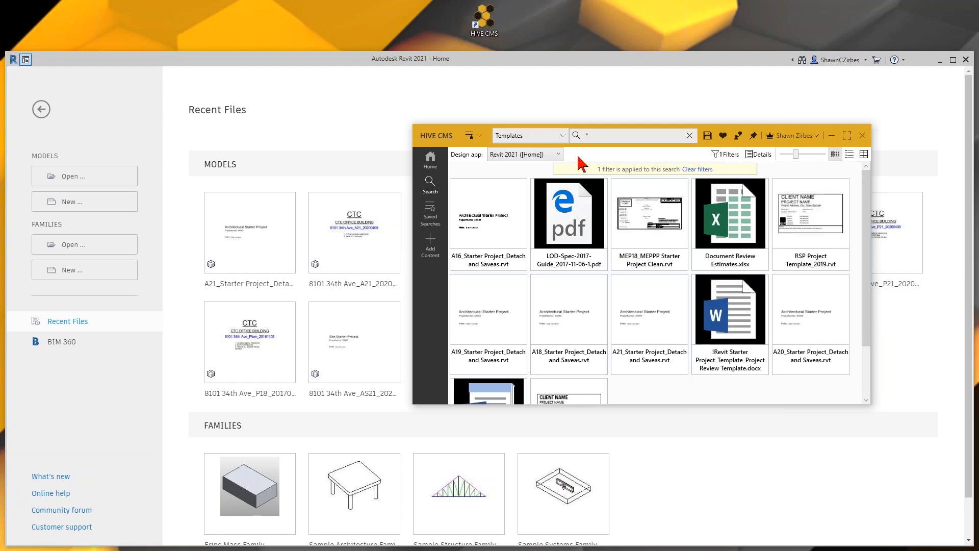
{"action": "left_click", "coordinate": [726, 154]}
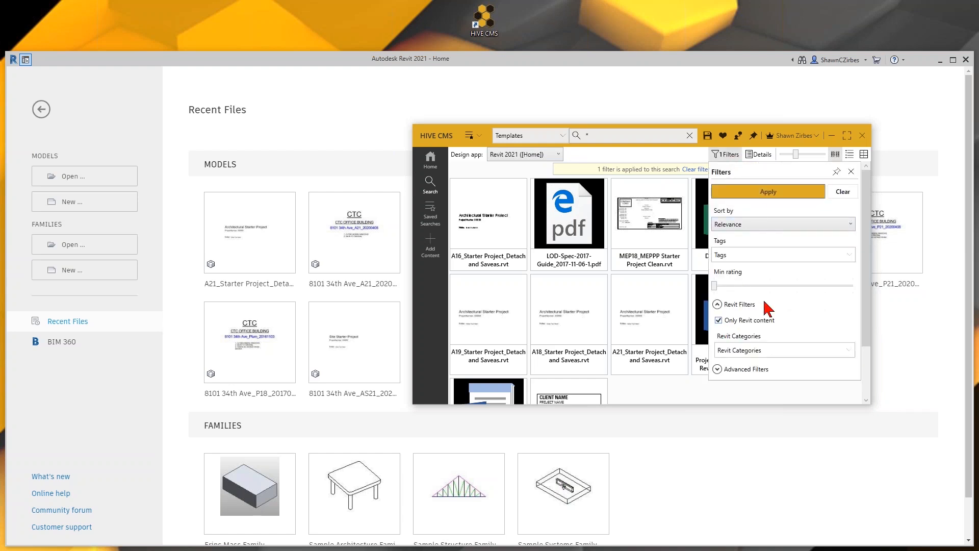
{"action": "left_click", "coordinate": [759, 192]}
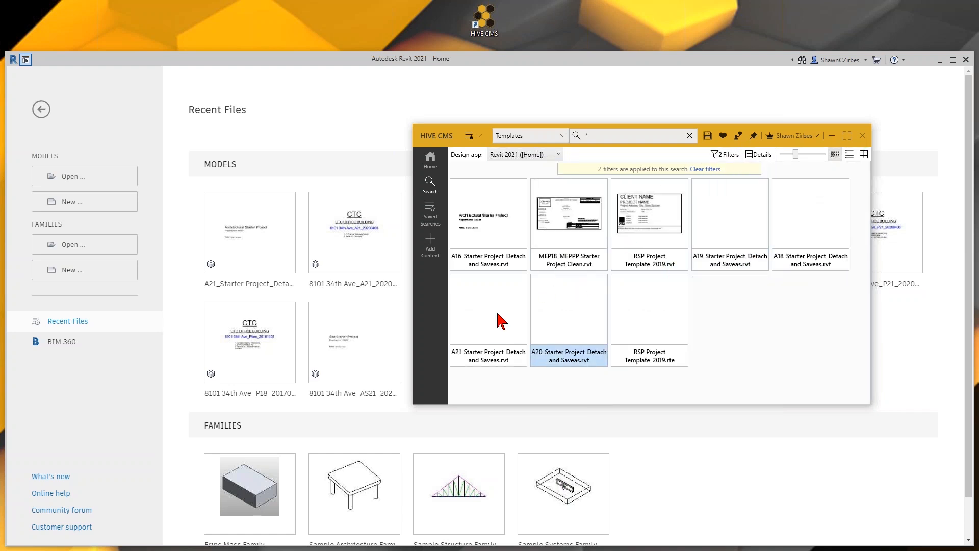
{"action": "left_click", "coordinate": [482, 357]}
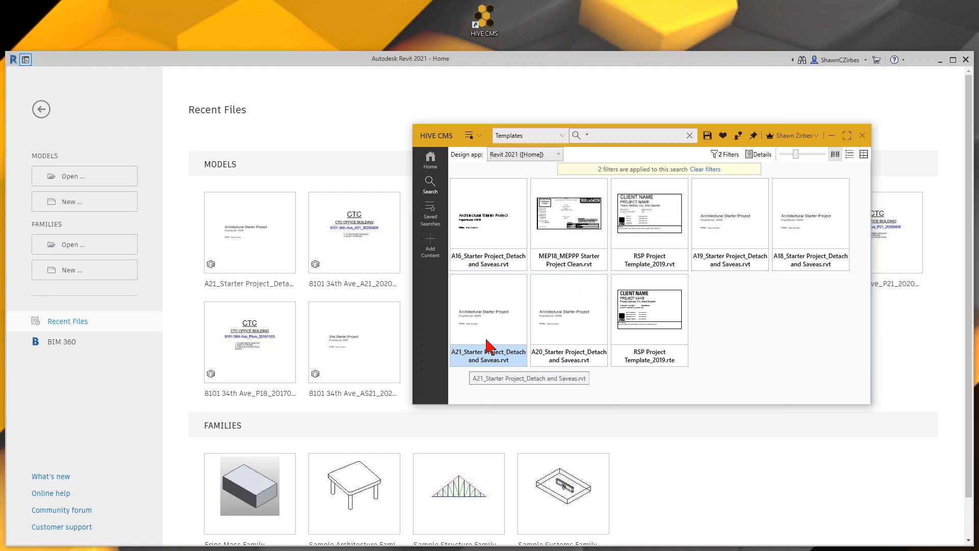
- Open A21_Starter Project_Detach and Saveas.rvt detached with preserved worksets, all eight set to open
{"action": "double_click", "coordinate": [490, 338]}
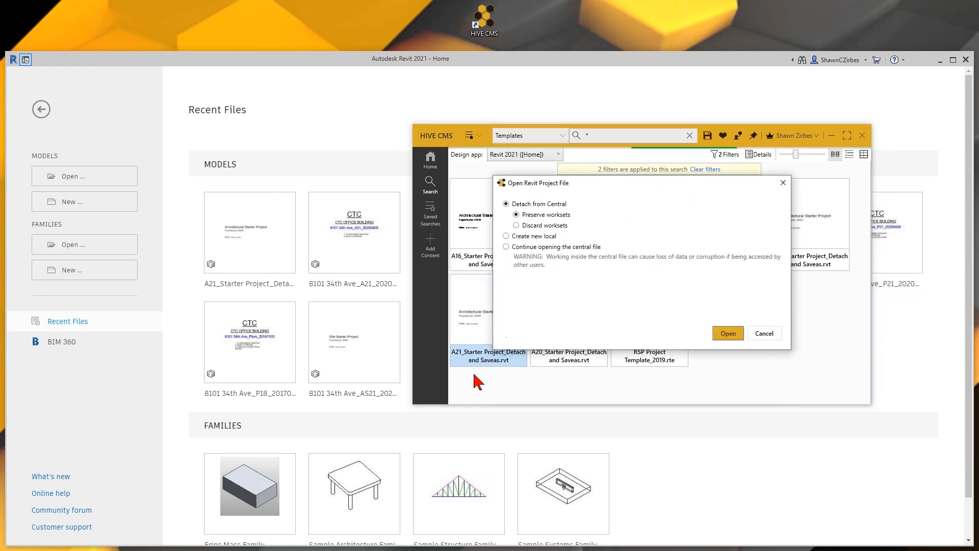
{"action": "left_click", "coordinate": [728, 332]}
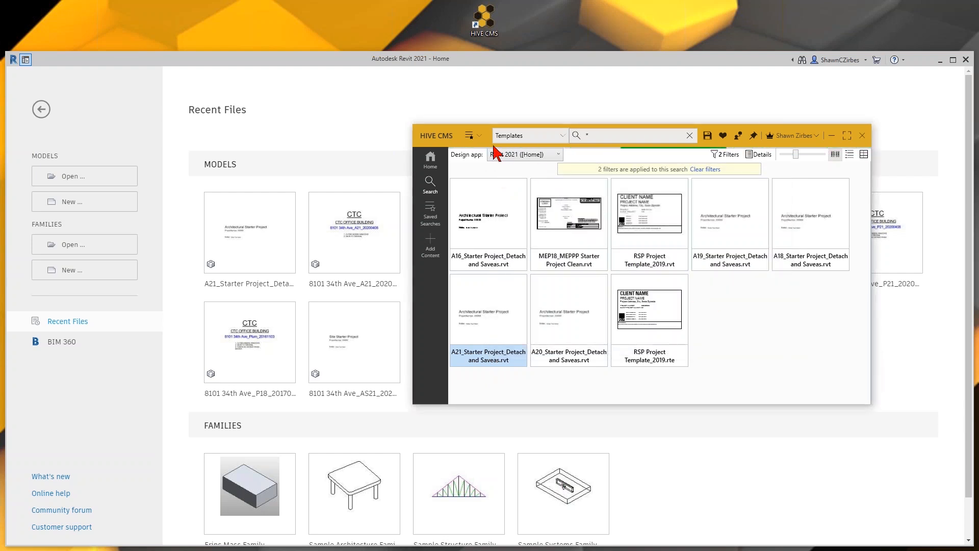
{"action": "left_click_drag", "start_coordinate": [478, 145], "coordinate": [594, 158]}
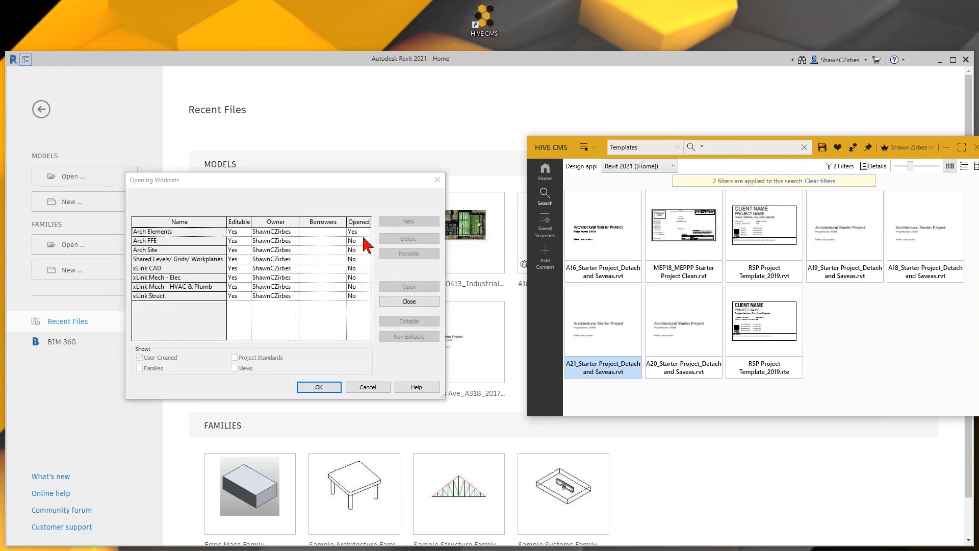
{"action": "left_click_drag", "start_coordinate": [179, 232], "coordinate": [181, 295]}
{"action": "left_click", "coordinate": [398, 286]}
{"action": "left_click", "coordinate": [317, 387]}
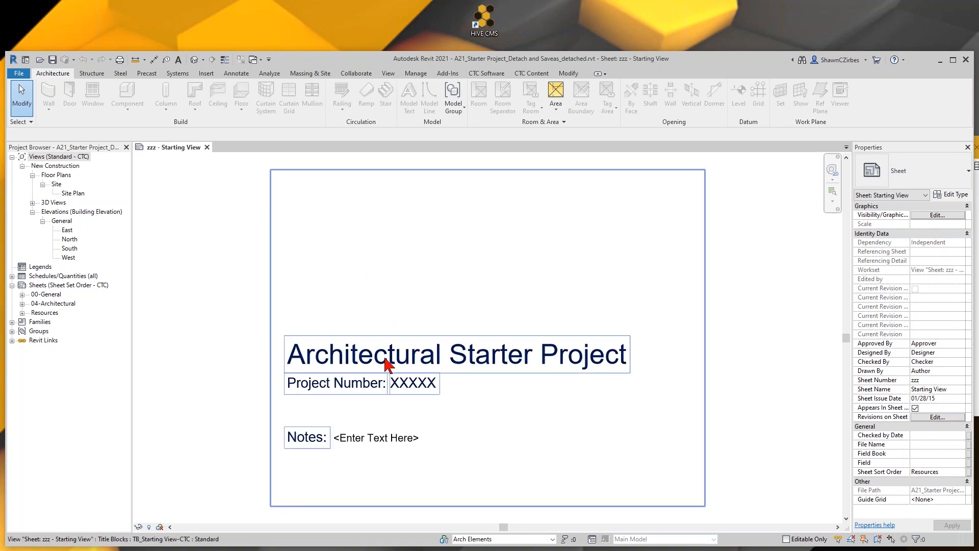
- Maximize Revit, zoom the sheet to fit, and expand Families, Walls and Schedules/Quantities
{"action": "double_click", "coordinate": [437, 60]}
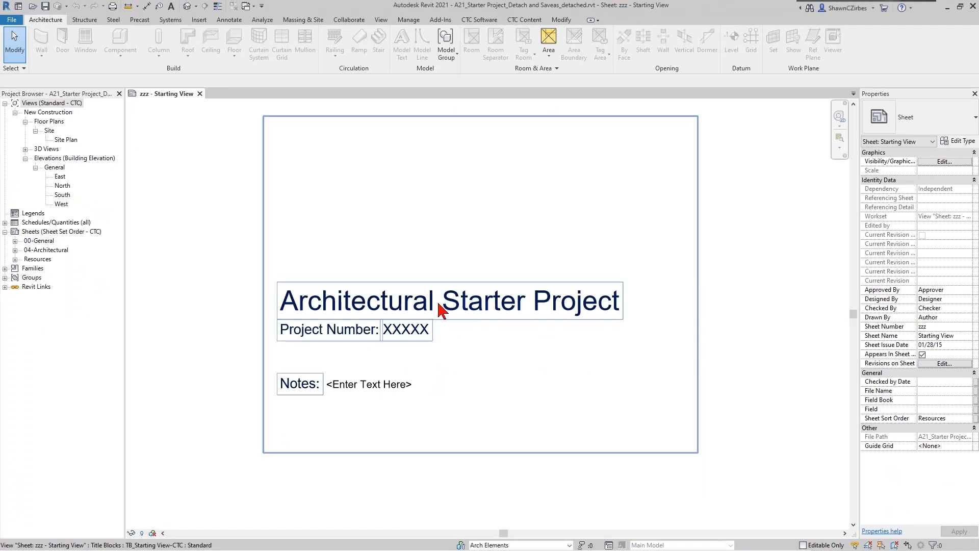
{"action": "middle_click", "coordinate": [232, 308]}
{"action": "middle_click", "coordinate": [233, 307]}
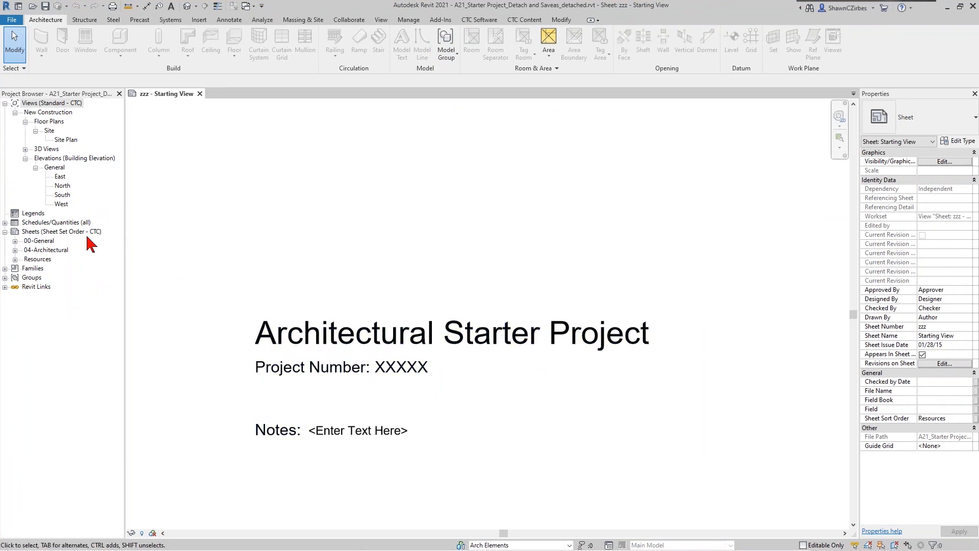
{"action": "left_click", "coordinate": [5, 269]}
{"action": "scroll", "coordinate": [31, 301], "scroll_direction": "down", "scroll_amount": 1}
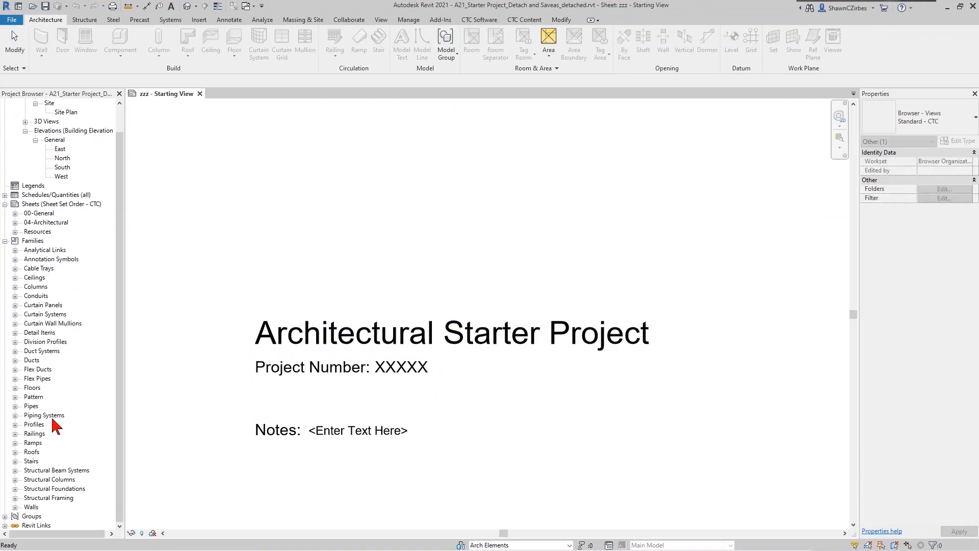
{"action": "left_click", "coordinate": [14, 506]}
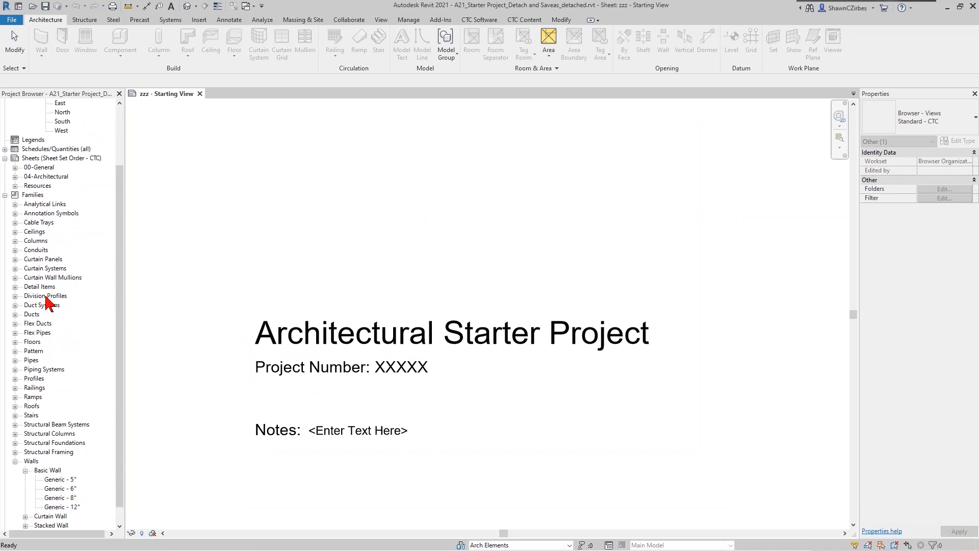
{"action": "left_click", "coordinate": [5, 149]}
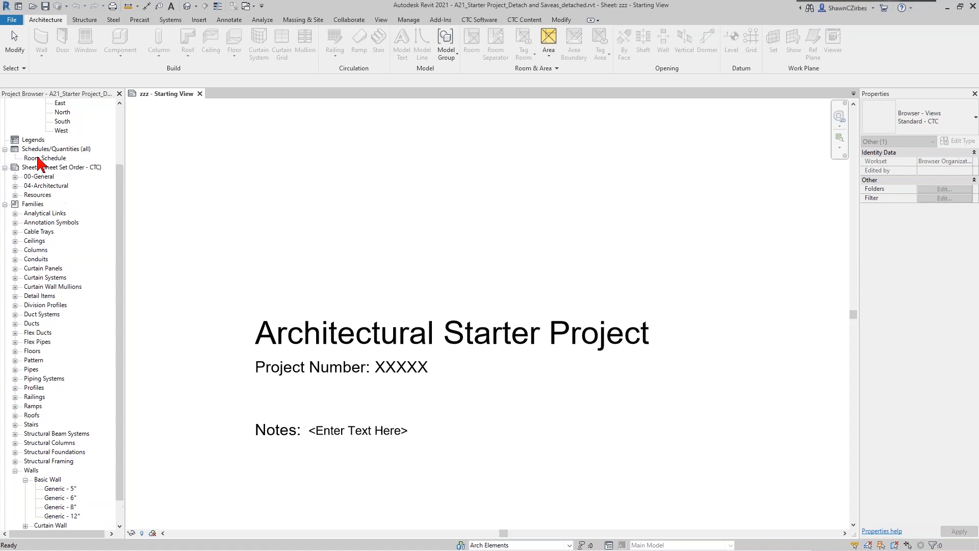
- Open the Site Plan view from the Project Browser
{"action": "scroll", "coordinate": [69, 192], "scroll_direction": "up", "scroll_amount": 4}
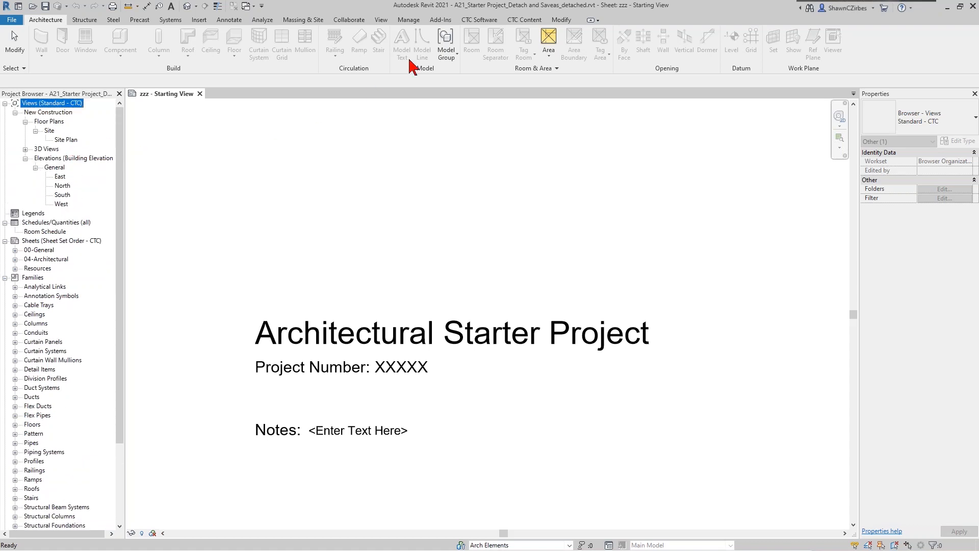
{"action": "left_click", "coordinate": [479, 21]}
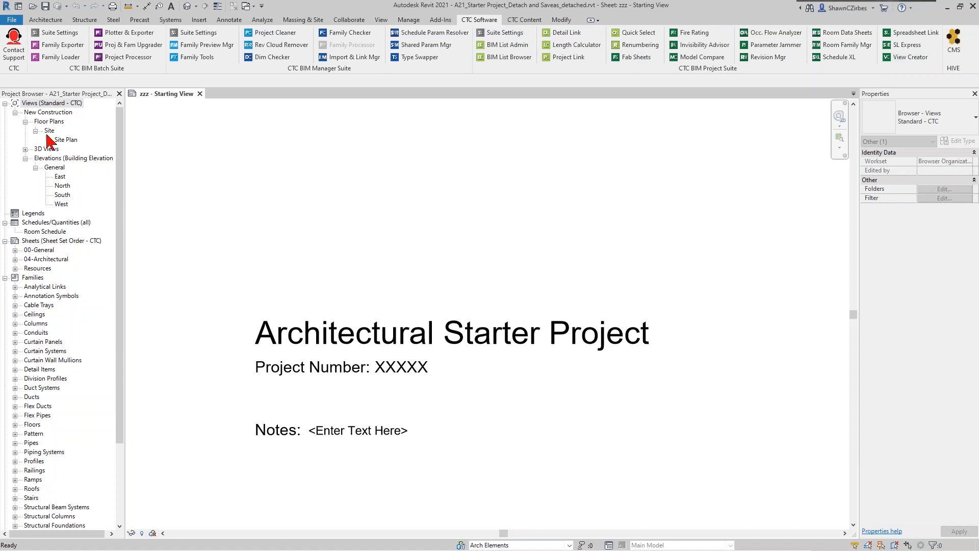
{"action": "scroll", "coordinate": [68, 459], "scroll_direction": "down", "scroll_amount": 5}
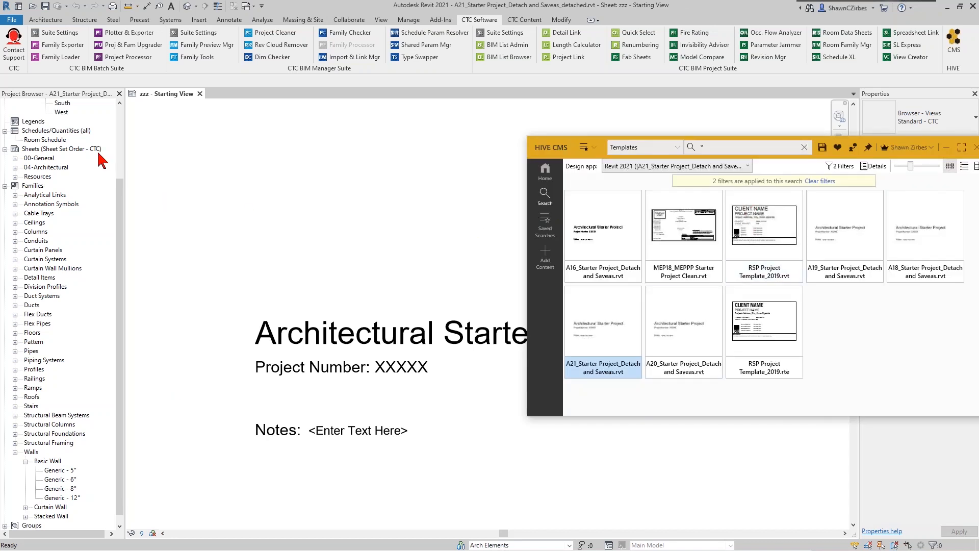
{"action": "scroll", "coordinate": [102, 160], "scroll_direction": "up", "scroll_amount": 4}
{"action": "double_click", "coordinate": [71, 141]}
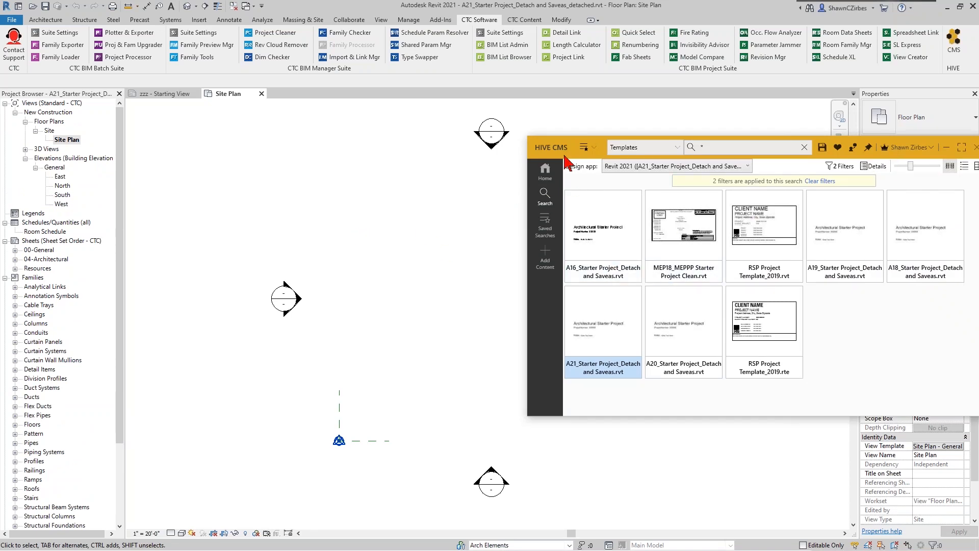
- Bring HIVE CMS back in front of Revit and move it higher on screen
{"action": "left_click", "coordinate": [421, 258]}
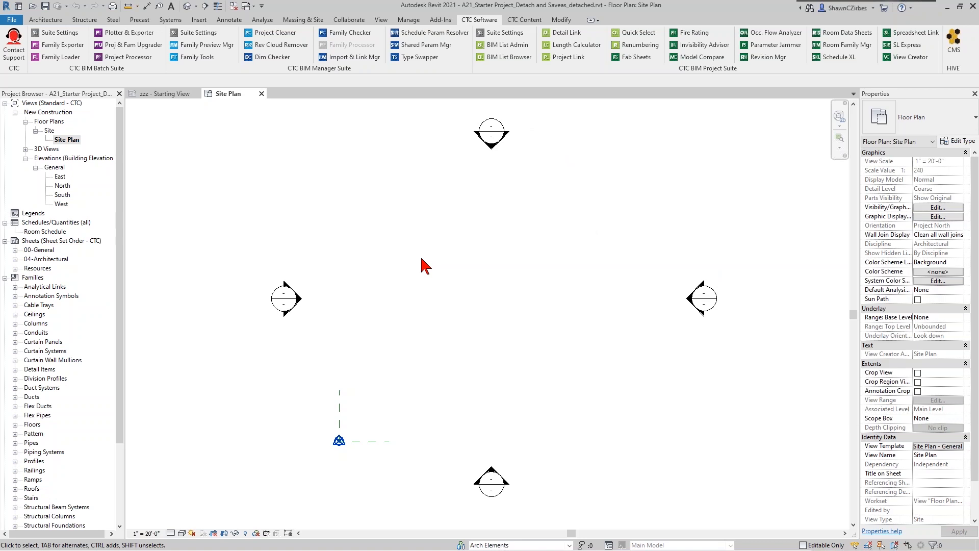
{"action": "key", "text": "alt+Tab"}
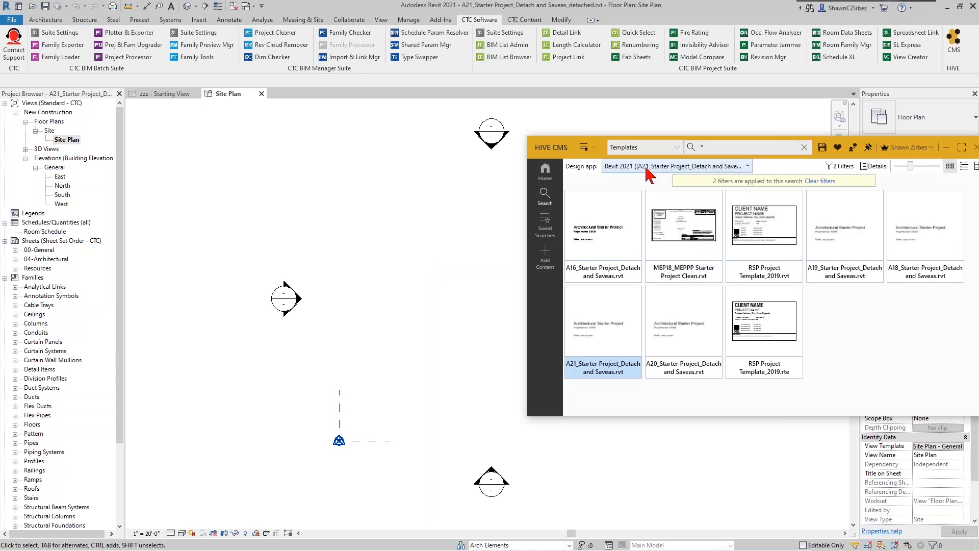
{"action": "left_click_drag", "start_coordinate": [641, 157], "coordinate": [639, 91]}
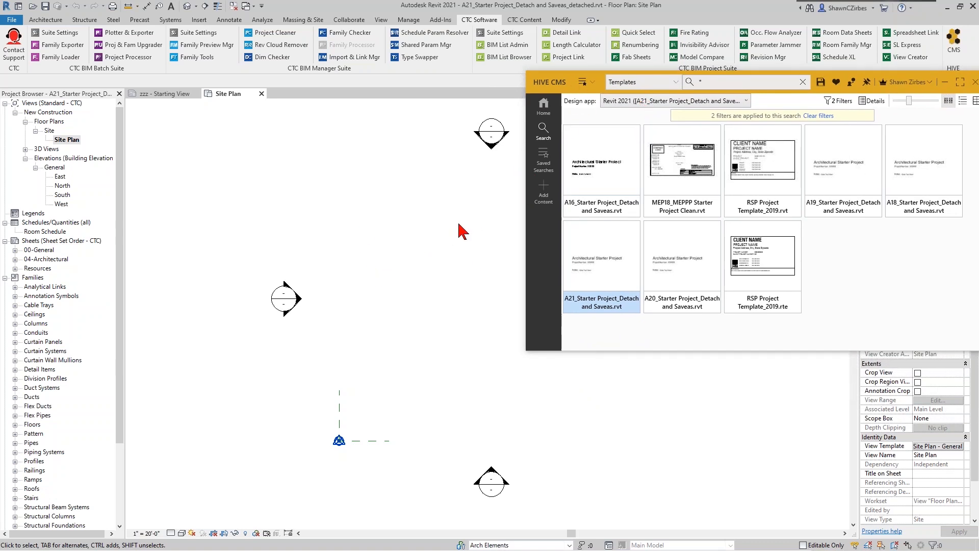
- Search All Libraries for 'ex' and scroll through the exterior wall results
{"action": "left_click", "coordinate": [814, 118]}
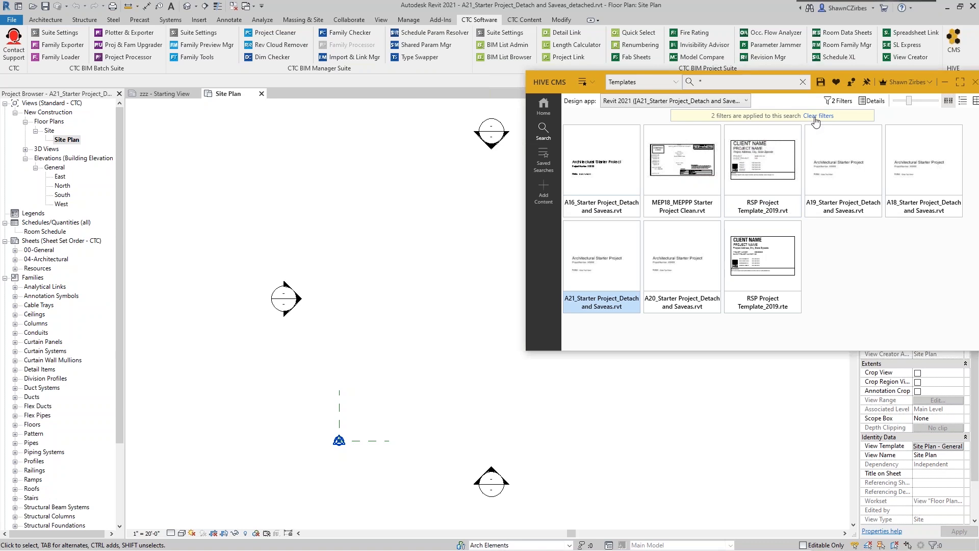
{"action": "left_click", "coordinate": [743, 86]}
{"action": "type", "text": "ext"}
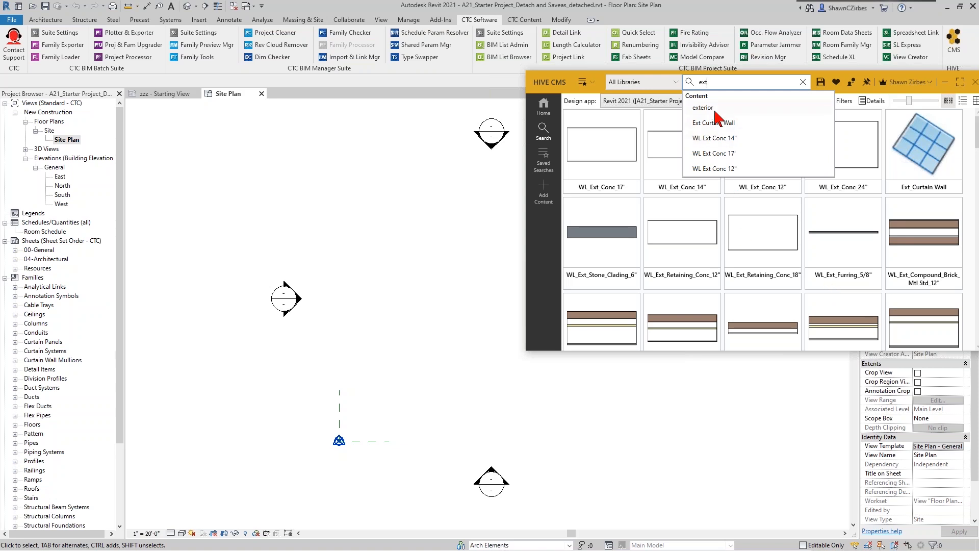
{"action": "scroll", "coordinate": [623, 285], "scroll_direction": "down", "scroll_amount": 2}
{"action": "scroll", "coordinate": [736, 296], "scroll_direction": "down", "scroll_amount": 2}
{"action": "scroll", "coordinate": [739, 254], "scroll_direction": "up", "scroll_amount": 2}
{"action": "scroll", "coordinate": [754, 281], "scroll_direction": "down", "scroll_amount": 2}
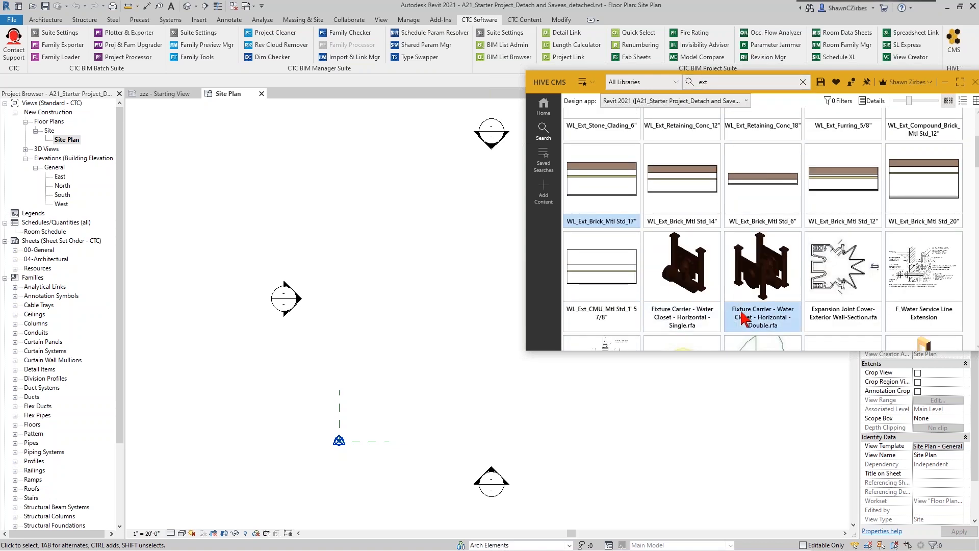
{"action": "scroll", "coordinate": [742, 316], "scroll_direction": "up", "scroll_amount": 2}
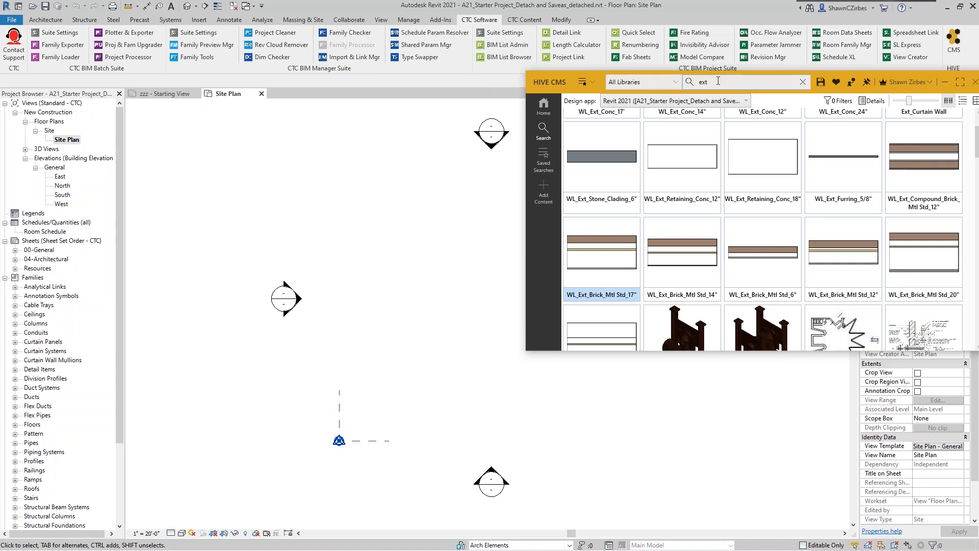
- Filter the 'ext' results to the Walls category, then clear that filter and close the filter options
{"action": "left_click", "coordinate": [837, 100]}
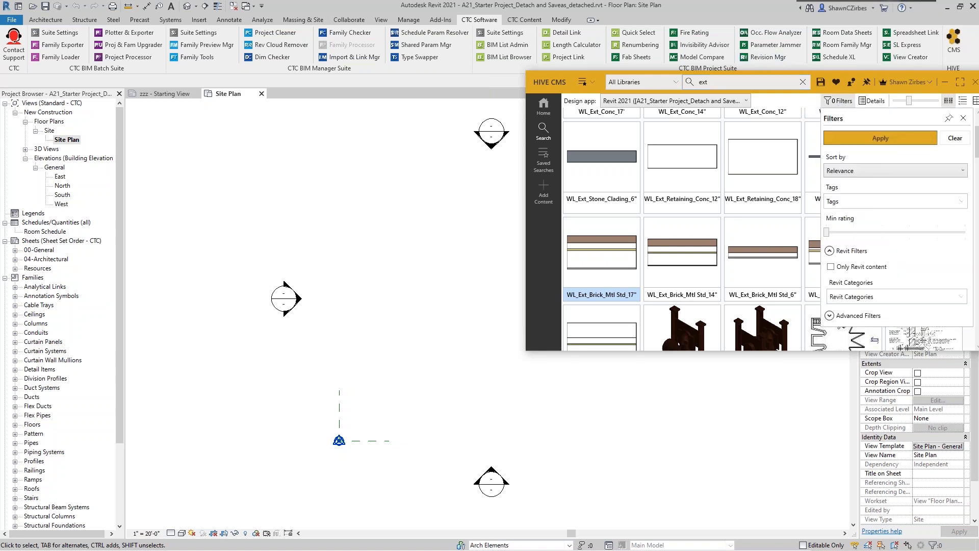
{"action": "left_click", "coordinate": [840, 298]}
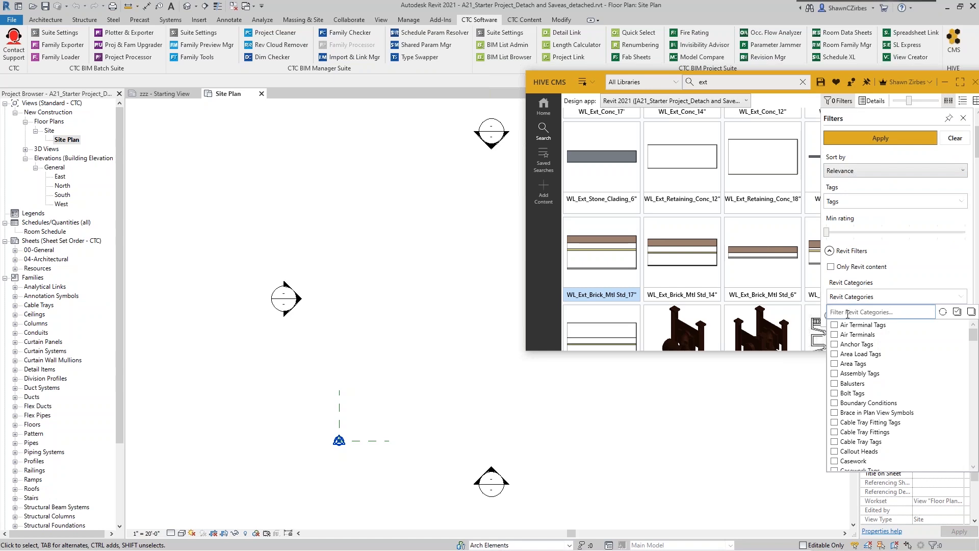
{"action": "type", "text": "wa"}
{"action": "left_click", "coordinate": [835, 335]}
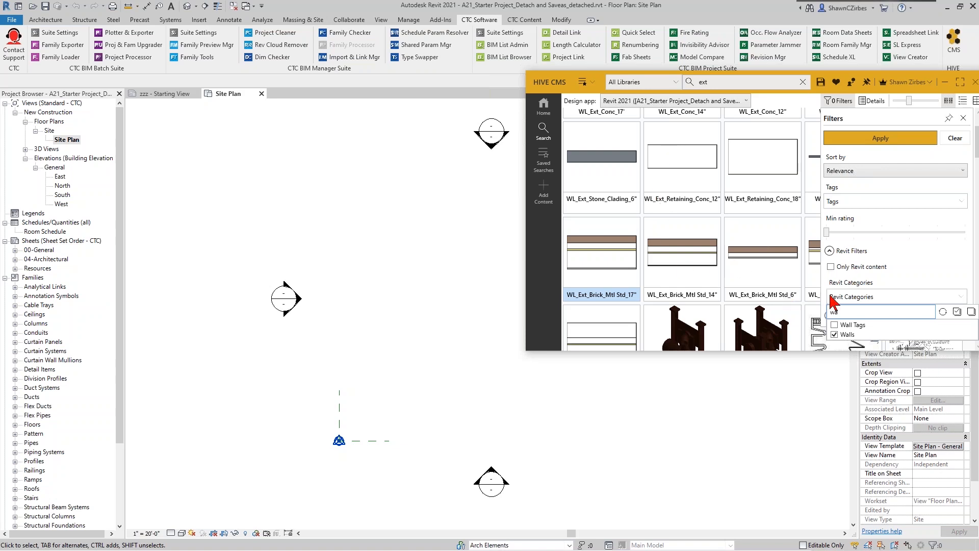
{"action": "left_click", "coordinate": [967, 312]}
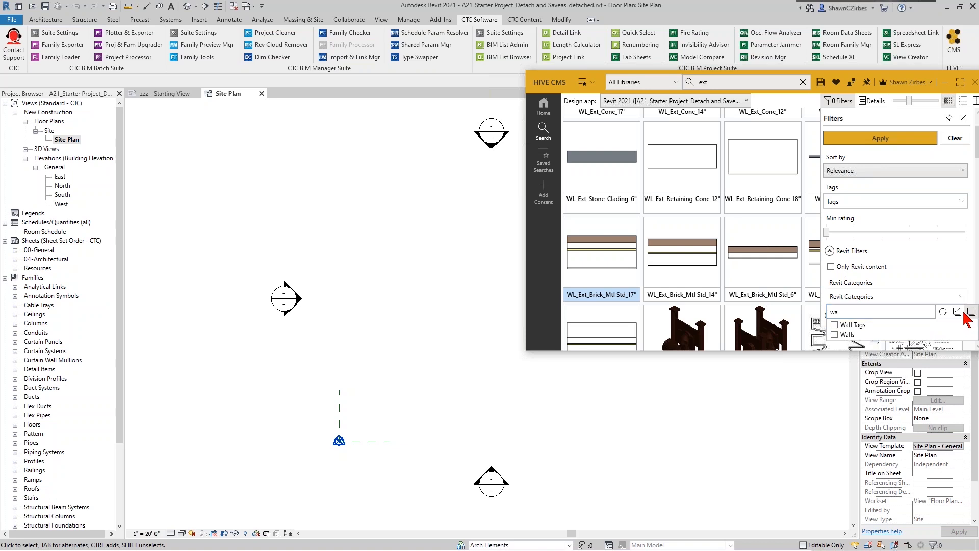
{"action": "left_click", "coordinate": [909, 266]}
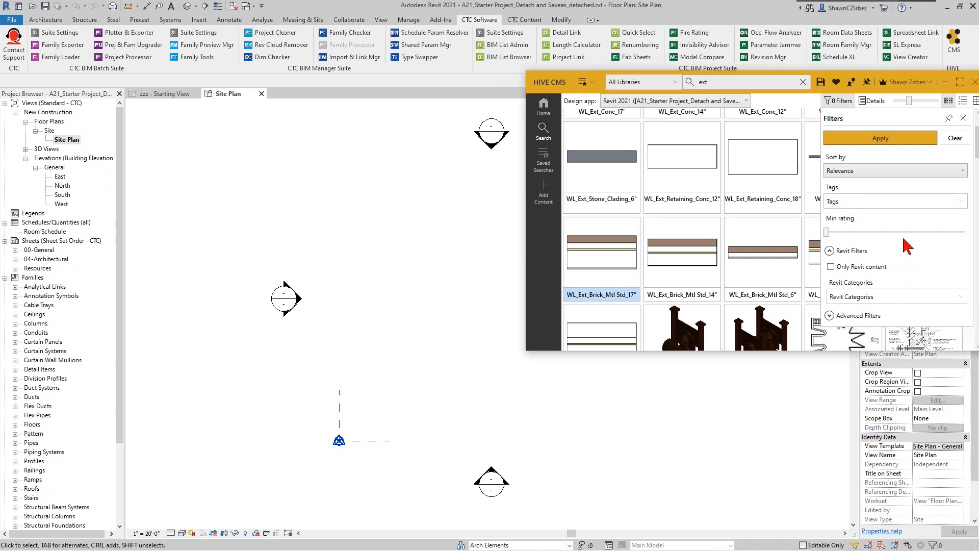
{"action": "left_click", "coordinate": [764, 94]}
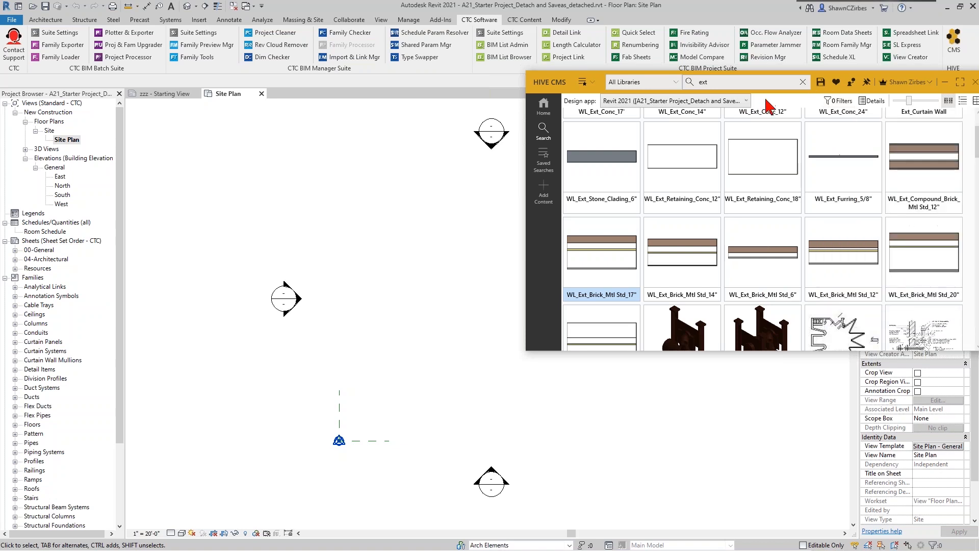
- Draw a 48' x 64' rectangle of WL_Ext_Brick_Mtl Std_14" brick walls in the site plan
{"action": "left_click", "coordinate": [681, 268]}
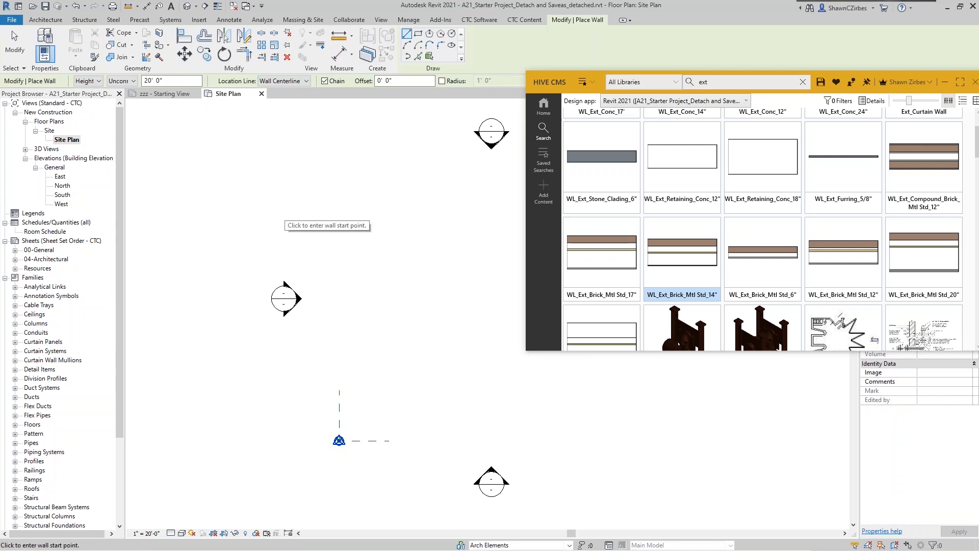
{"action": "left_click", "coordinate": [418, 34]}
{"action": "left_click", "coordinate": [327, 166]}
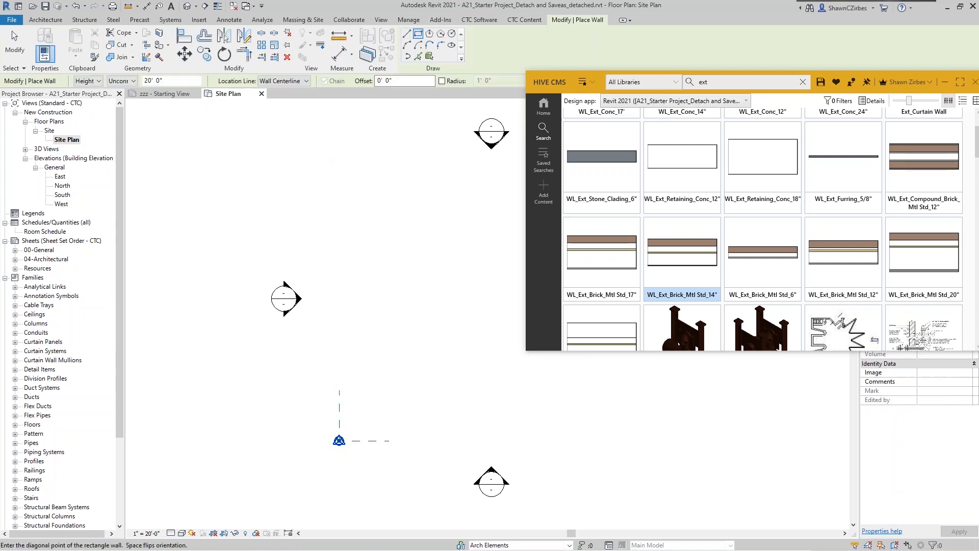
{"action": "left_click", "coordinate": [447, 326]}
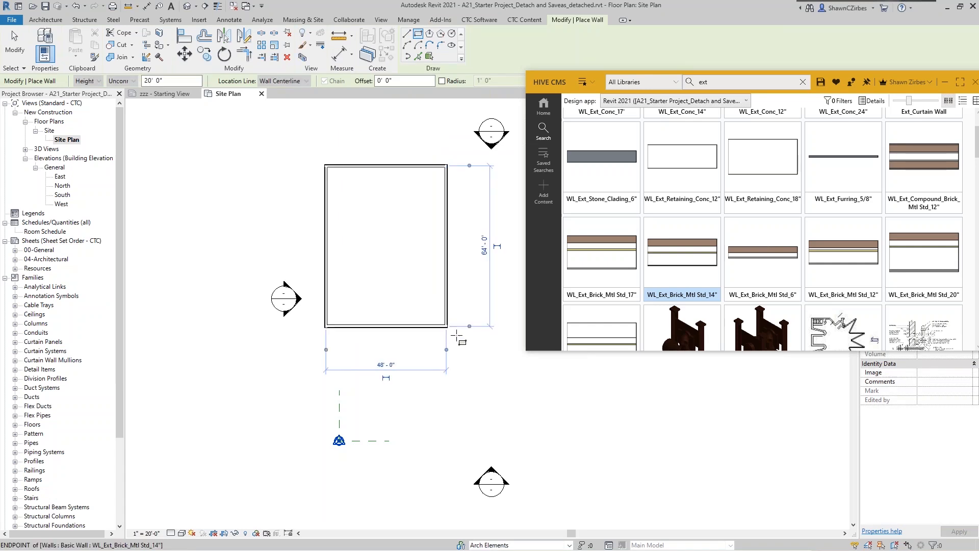
{"action": "key", "text": "Escape"}
{"action": "key", "text": "Escape"}
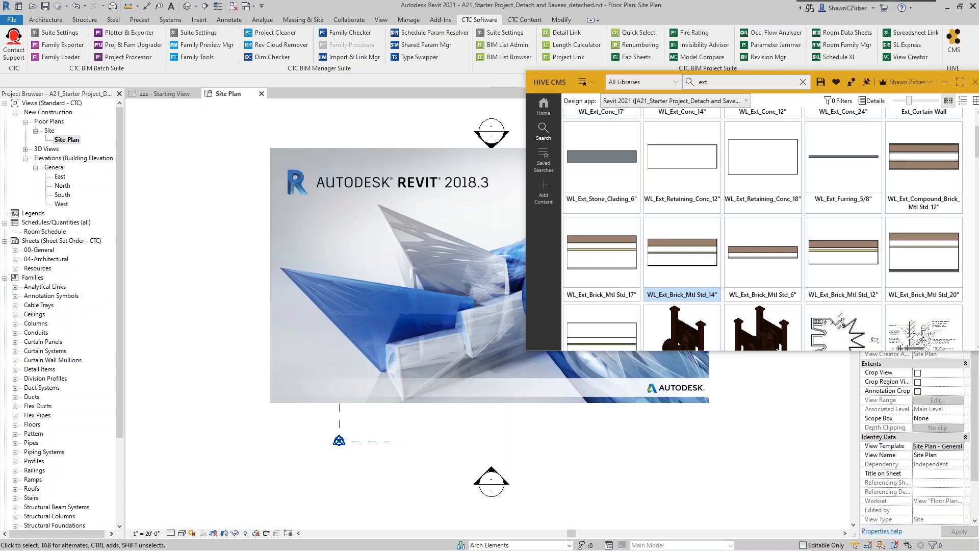
- While Revit 2018.3 finishes loading, check HIVE's Design app list for available Revit sessions
{"action": "left_click", "coordinate": [746, 101]}
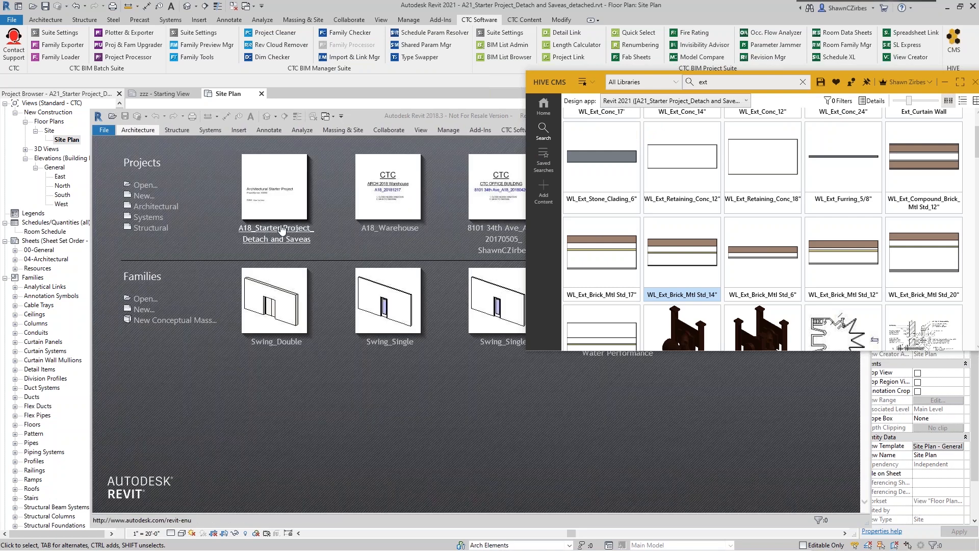
{"action": "left_click", "coordinate": [663, 100]}
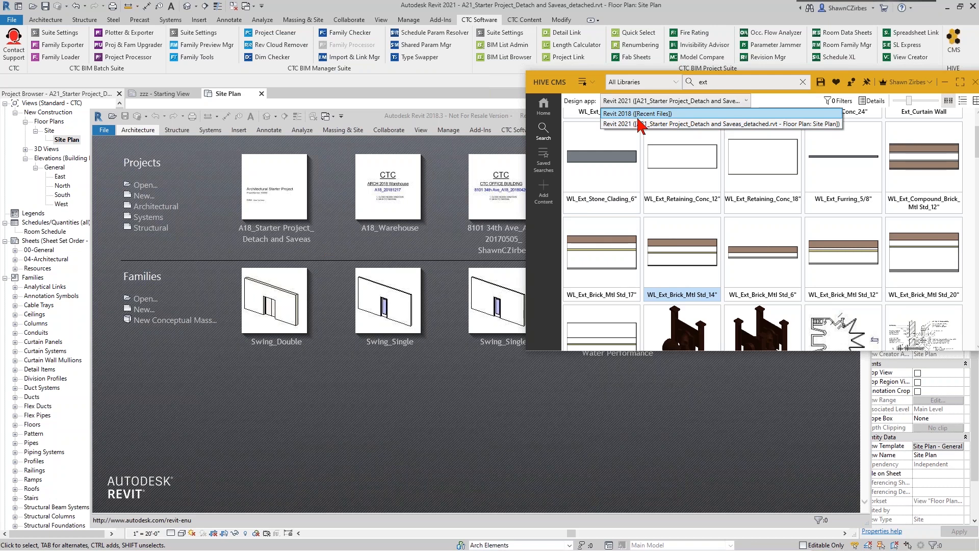
- Apply the Templates-Company saved search and set HIVE's design app to Revit 2018
{"action": "left_click", "coordinate": [583, 85]}
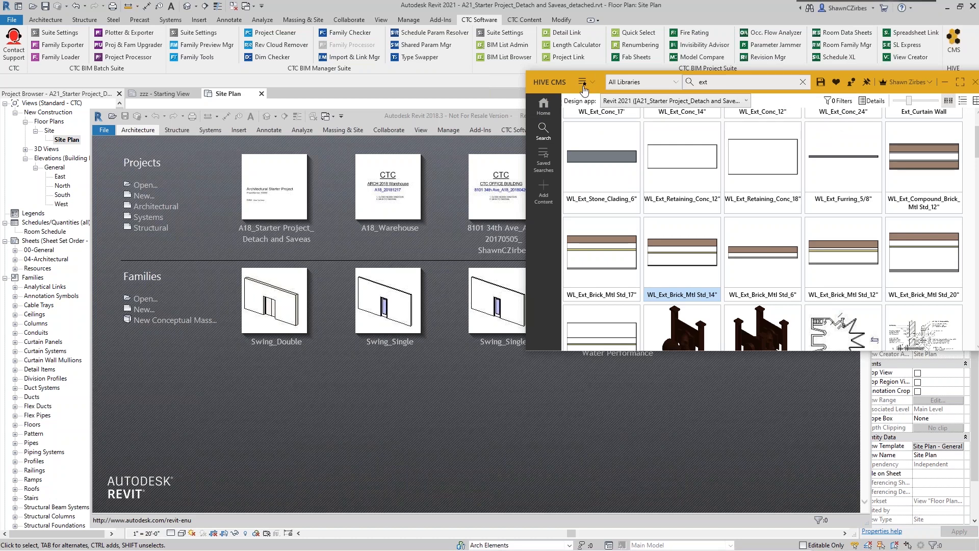
{"action": "left_click", "coordinate": [583, 84]}
{"action": "left_click", "coordinate": [587, 101]}
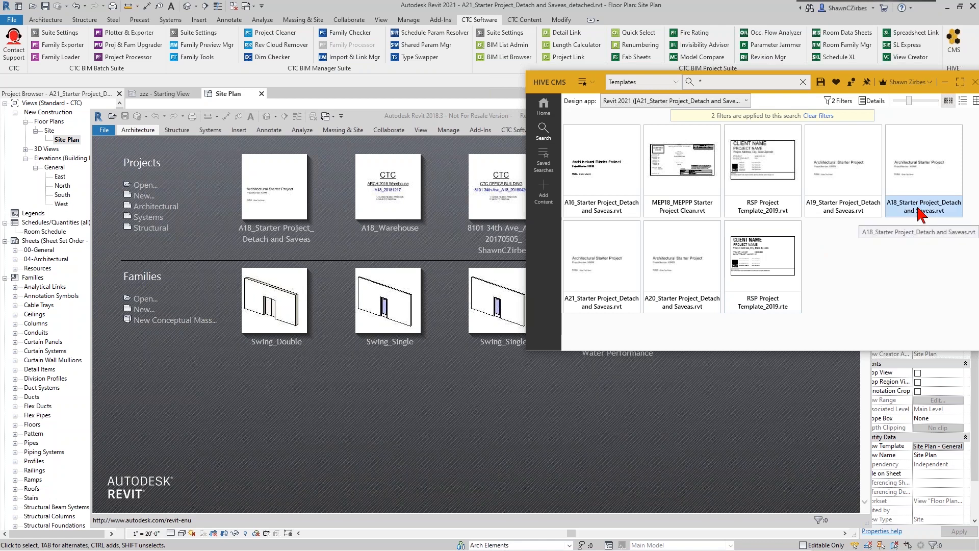
{"action": "left_click", "coordinate": [710, 101]}
{"action": "left_click", "coordinate": [712, 121]}
- Open the A18_Starter Project_Detach and Saveas template detached, with all eight worksets open
{"action": "double_click", "coordinate": [938, 209]}
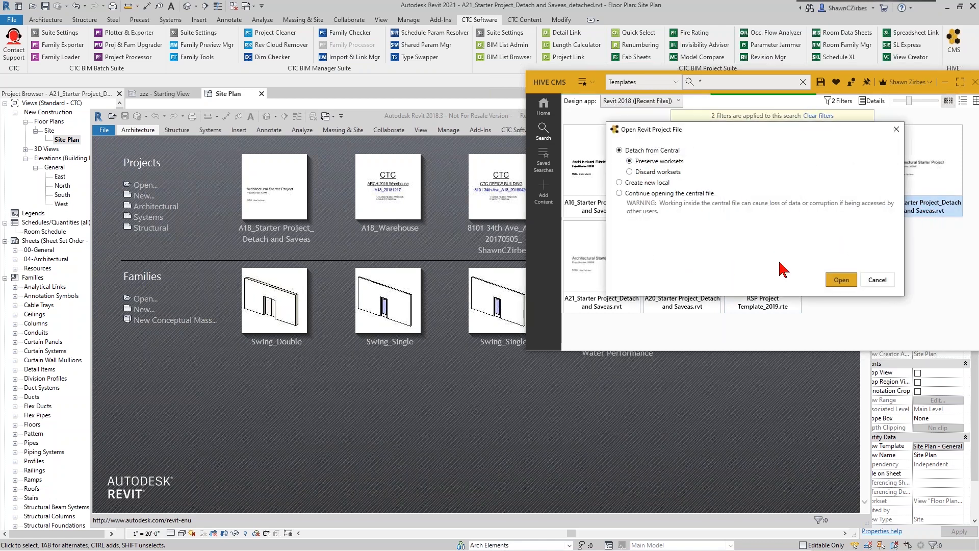
{"action": "left_click", "coordinate": [836, 281]}
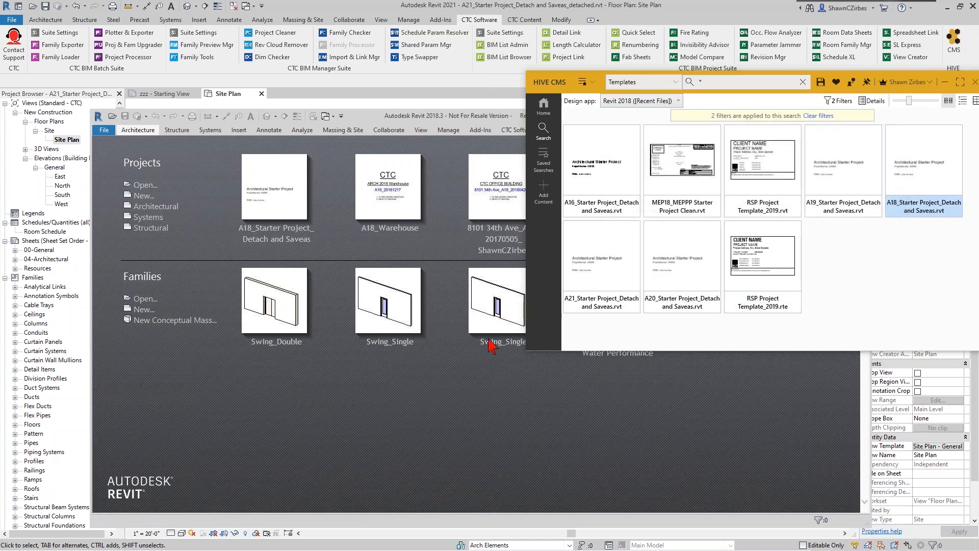
{"action": "left_click_drag", "start_coordinate": [224, 121], "coordinate": [223, 181]}
{"action": "left_click", "coordinate": [428, 175]}
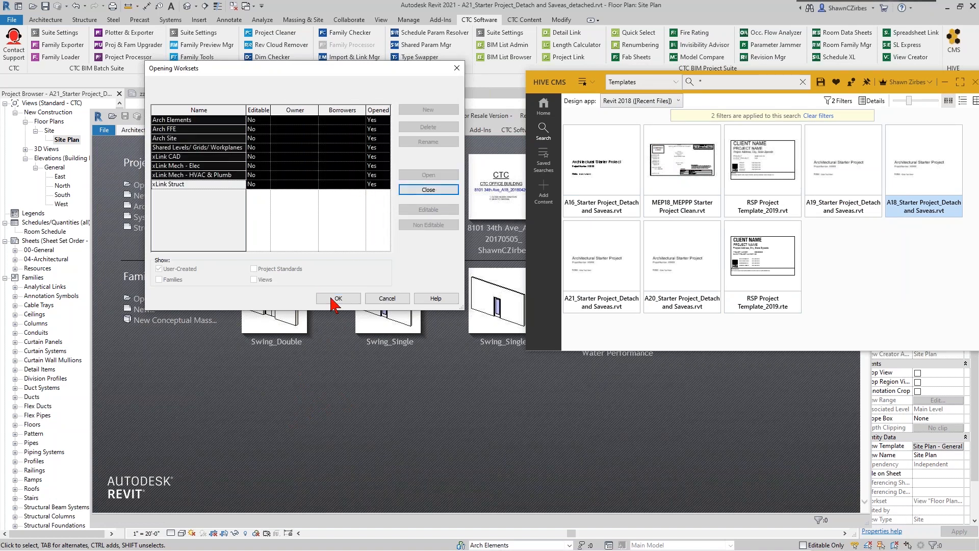
{"action": "left_click", "coordinate": [338, 298]}
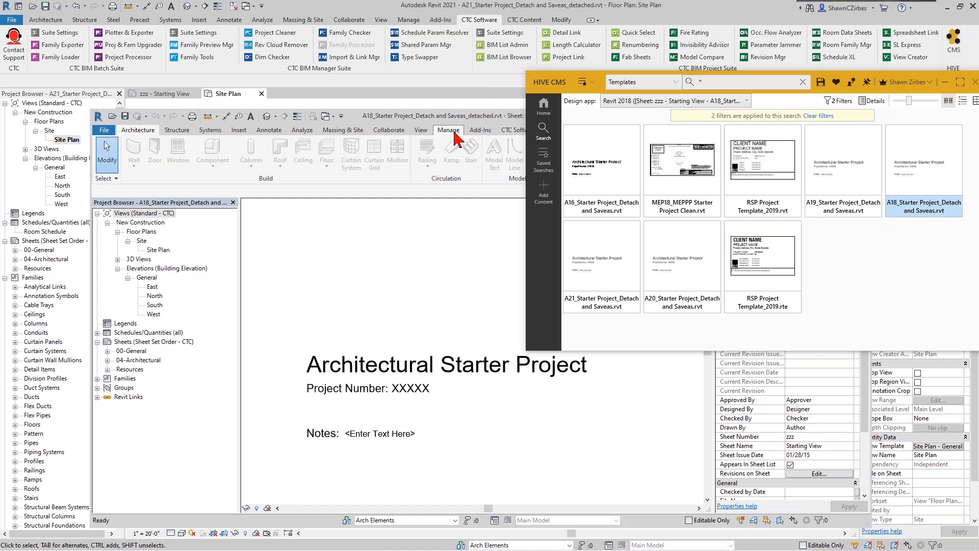
- Maximize the Revit 2018 window on the A18 Starting View sheet, checking Revit 2021 in between
{"action": "left_click_drag", "start_coordinate": [458, 118], "coordinate": [452, 102]}
{"action": "double_click", "coordinate": [454, 107]}
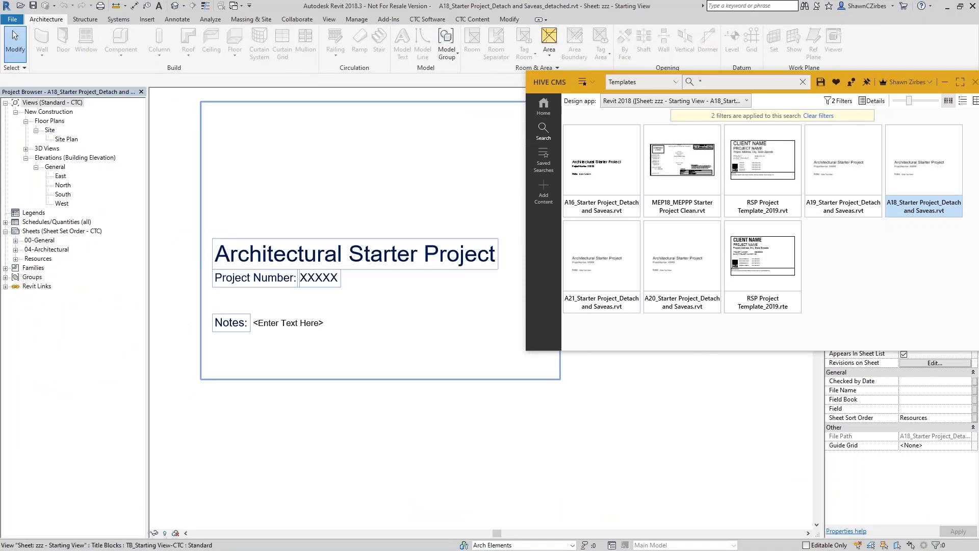
{"action": "key", "text": "alt+Tab"}
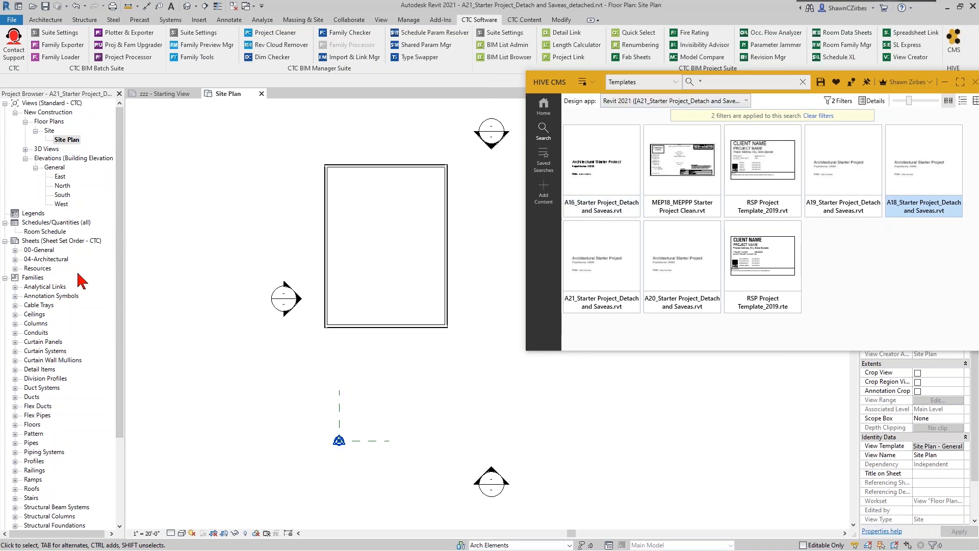
{"action": "key", "text": "alt+Tab"}
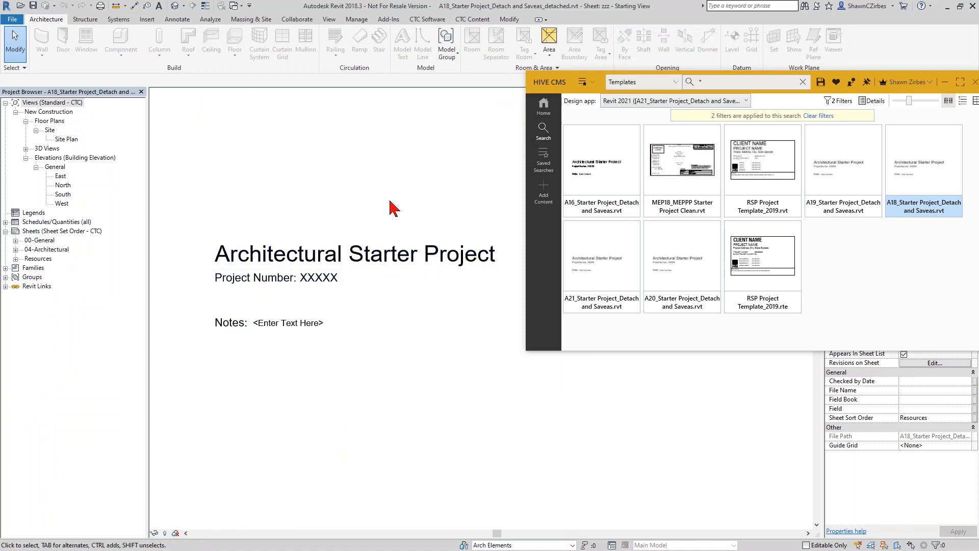
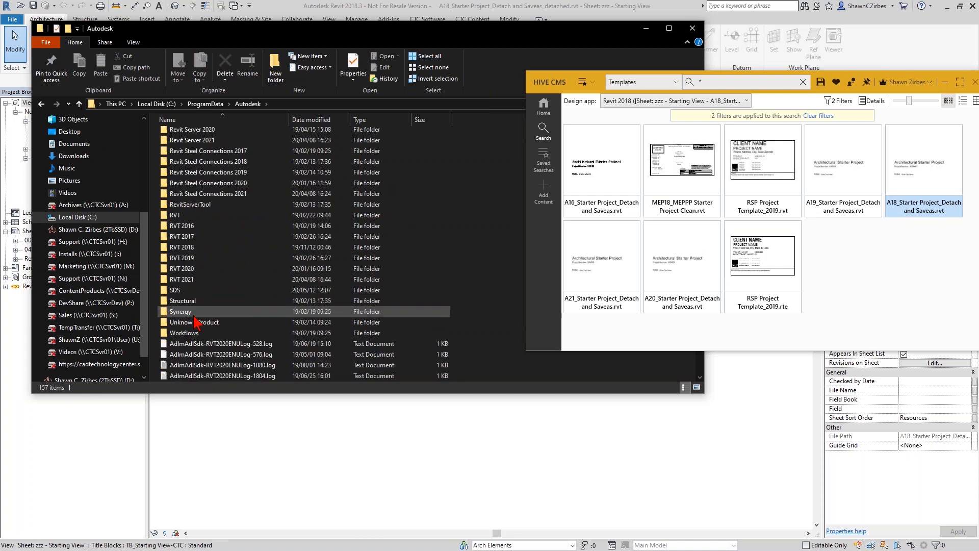
- Drag the four RVT 2021 English-Imperial window families, Curtain Wall-Awning through Skylight-Flat, into HIVE CMS
{"action": "double_click", "coordinate": [202, 221]}
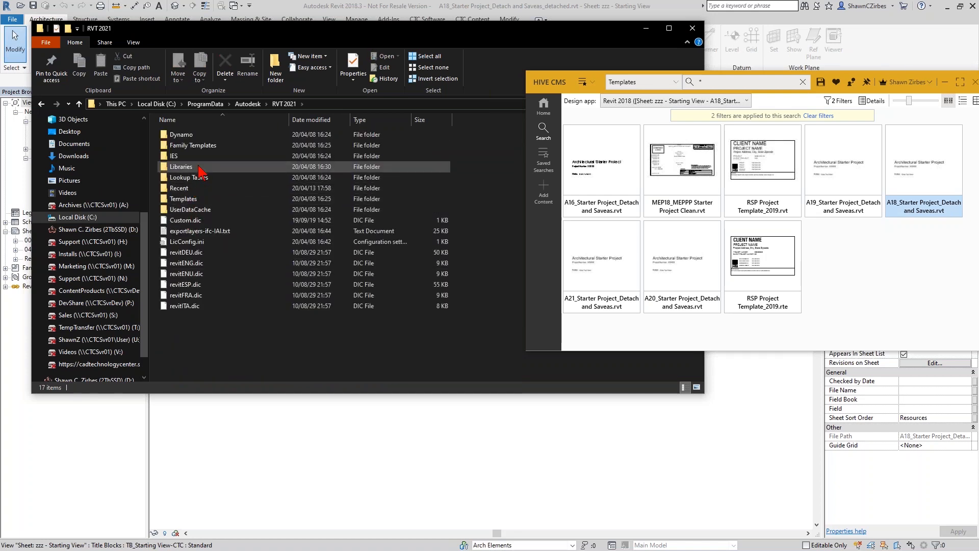
{"action": "double_click", "coordinate": [198, 167]}
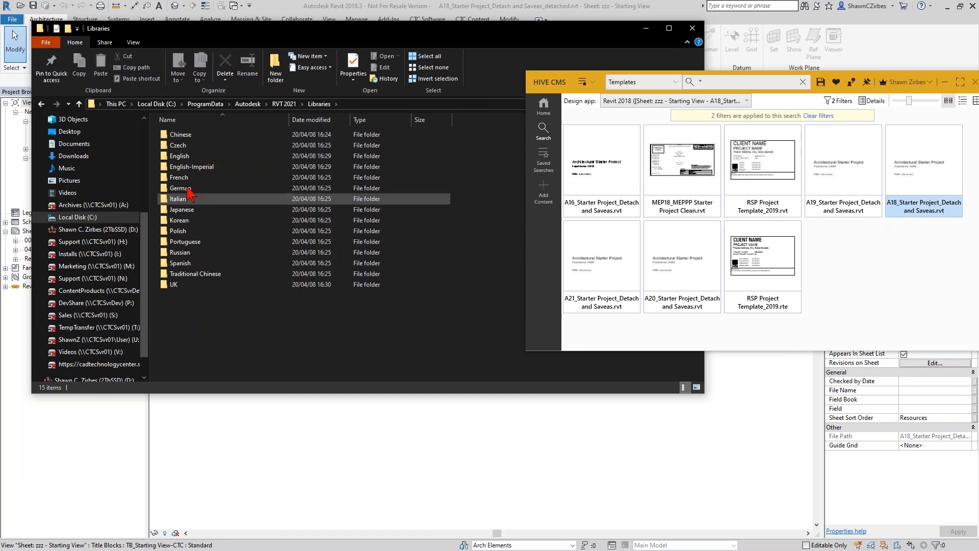
{"action": "double_click", "coordinate": [192, 166]}
{"action": "scroll", "coordinate": [211, 290], "scroll_direction": "down", "scroll_amount": 5}
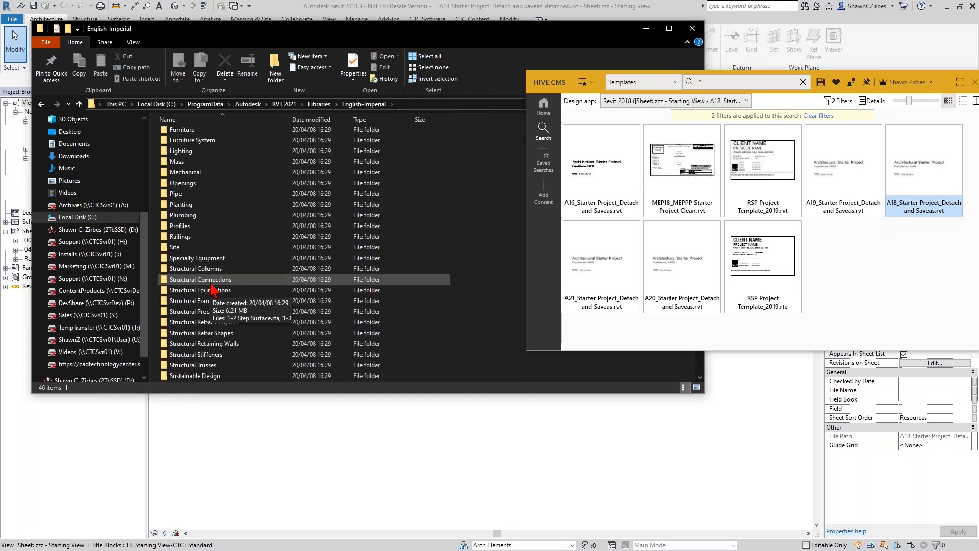
{"action": "scroll", "coordinate": [209, 301], "scroll_direction": "down", "scroll_amount": 3}
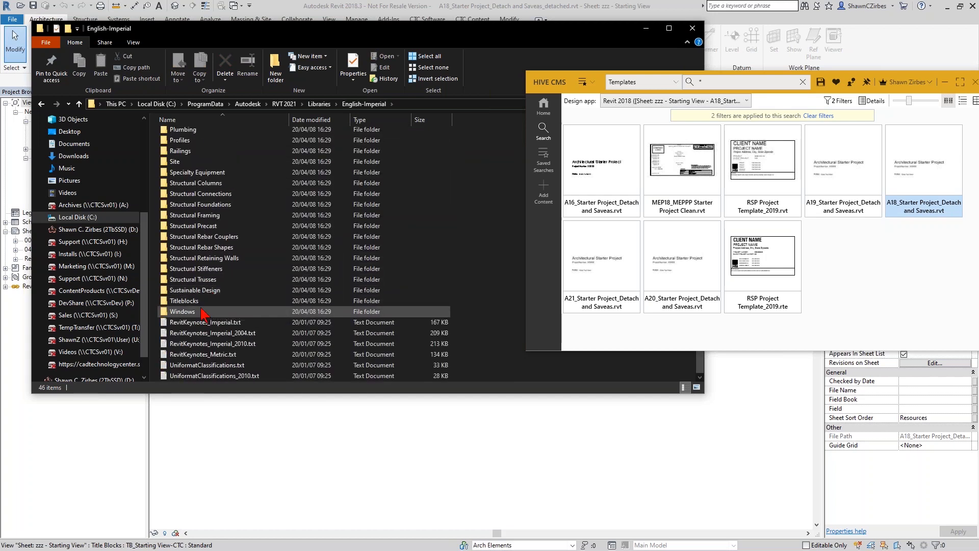
{"action": "double_click", "coordinate": [203, 311]}
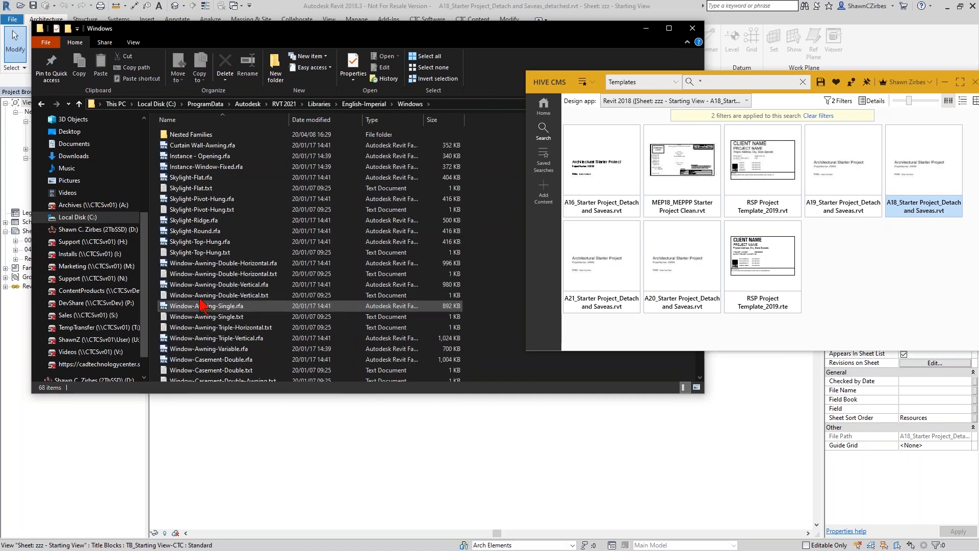
{"action": "left_click", "coordinate": [212, 146]}
{"action": "left_click", "coordinate": [213, 179], "text": "shift"}
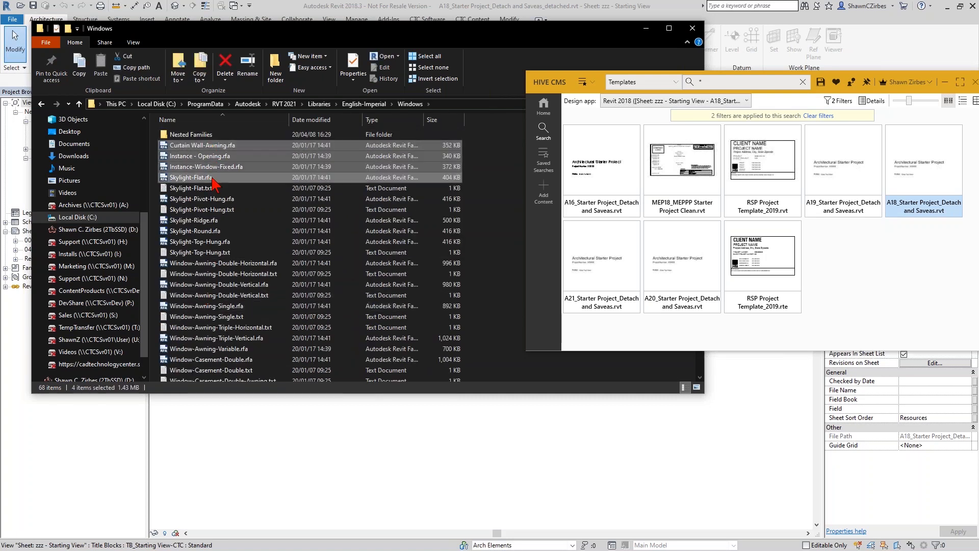
{"action": "left_click_drag", "start_coordinate": [195, 156], "coordinate": [809, 298]}
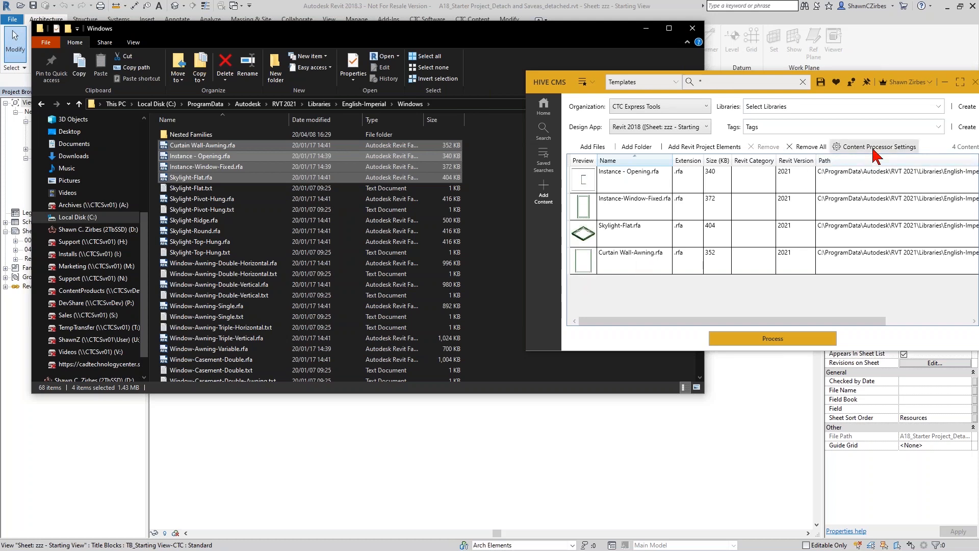
- Show the Revit Family Preview Generator appearance defaults: 3D Right-Front-Top, Realistic, Fine
{"action": "left_click_drag", "start_coordinate": [857, 90], "coordinate": [833, 88]}
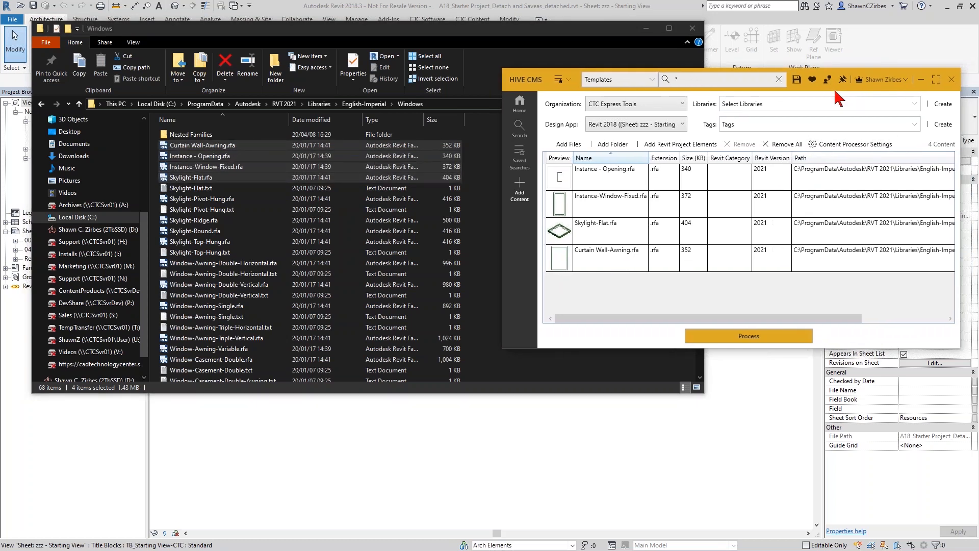
{"action": "left_click", "coordinate": [853, 150]}
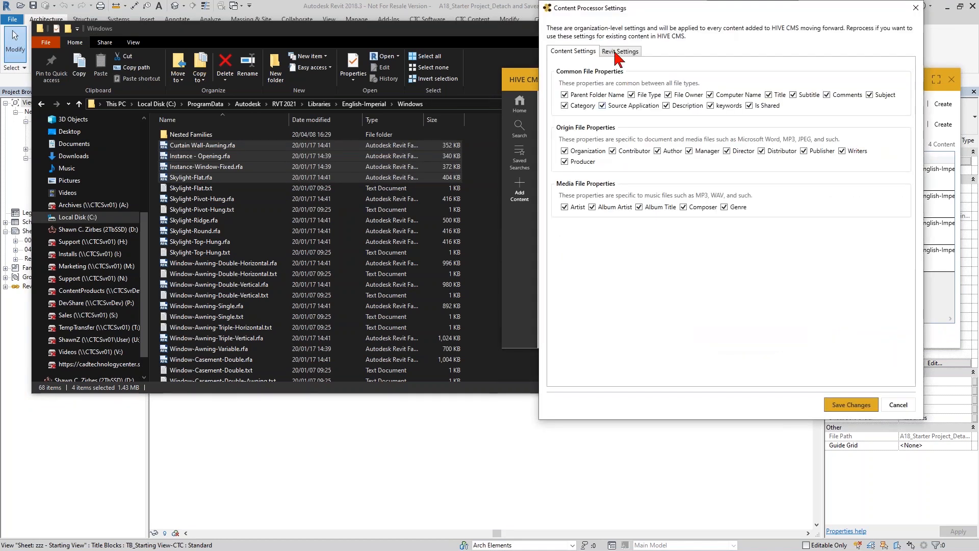
{"action": "left_click", "coordinate": [621, 52]}
{"action": "left_click", "coordinate": [643, 66]}
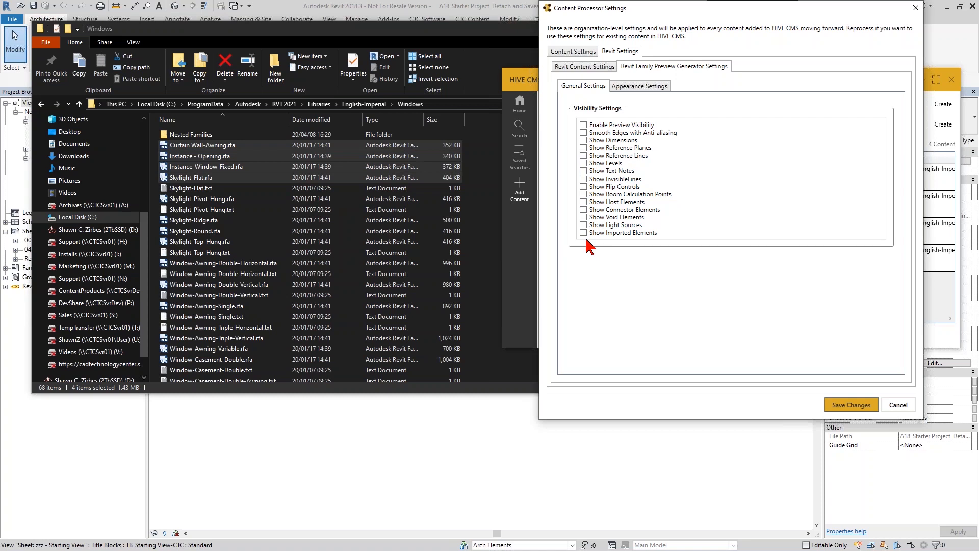
{"action": "left_click", "coordinate": [649, 86]}
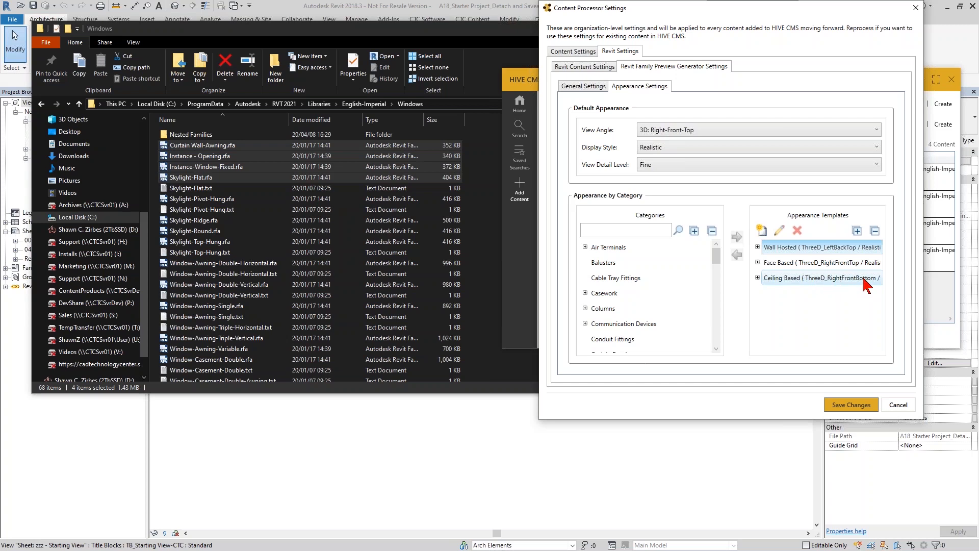
{"action": "left_click", "coordinate": [839, 263]}
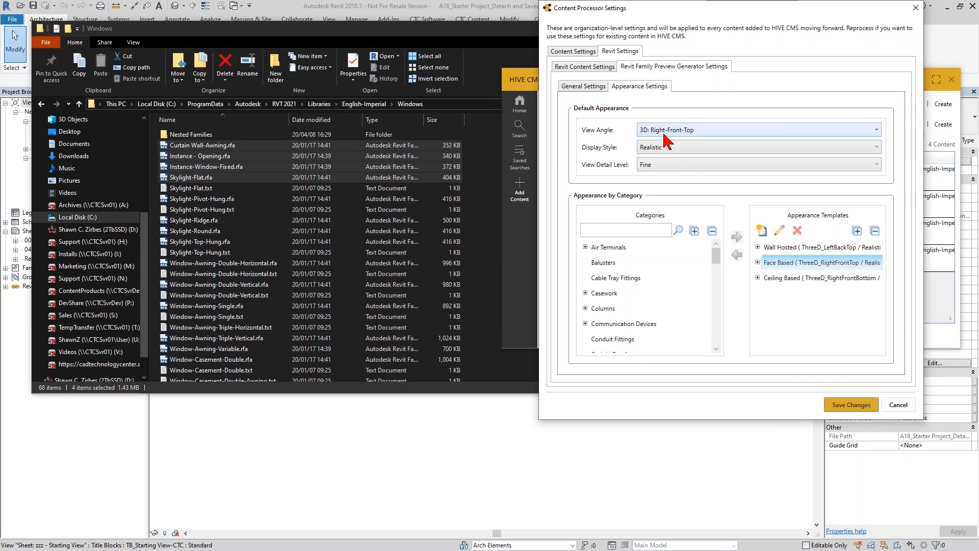
{"action": "double_click", "coordinate": [608, 247]}
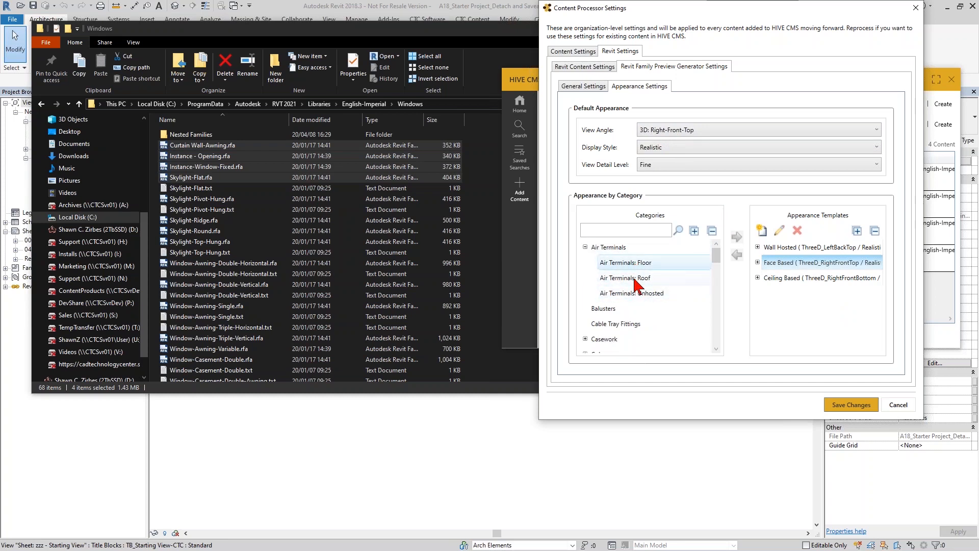
{"action": "left_click", "coordinate": [618, 279]}
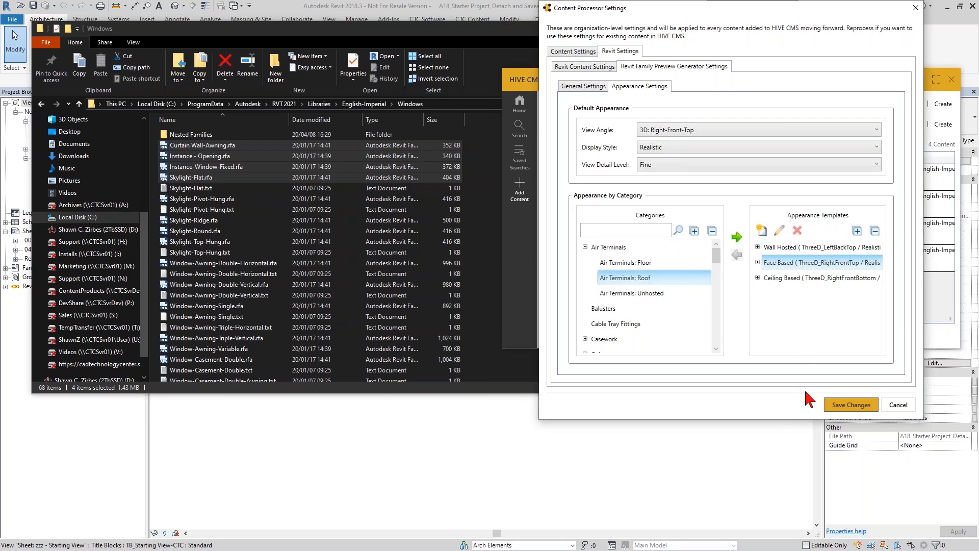
{"action": "left_click", "coordinate": [585, 247]}
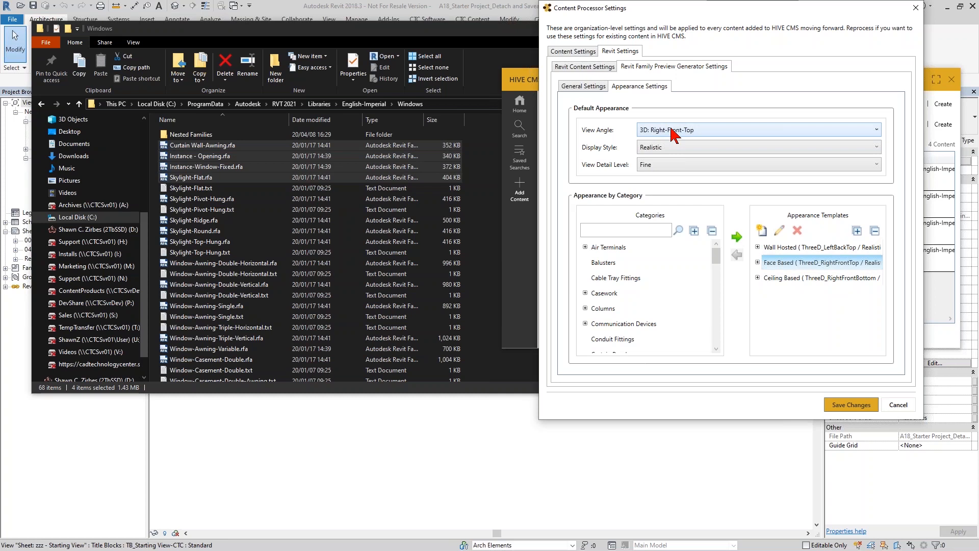
{"action": "left_click_drag", "start_coordinate": [668, 9], "coordinate": [349, 195]}
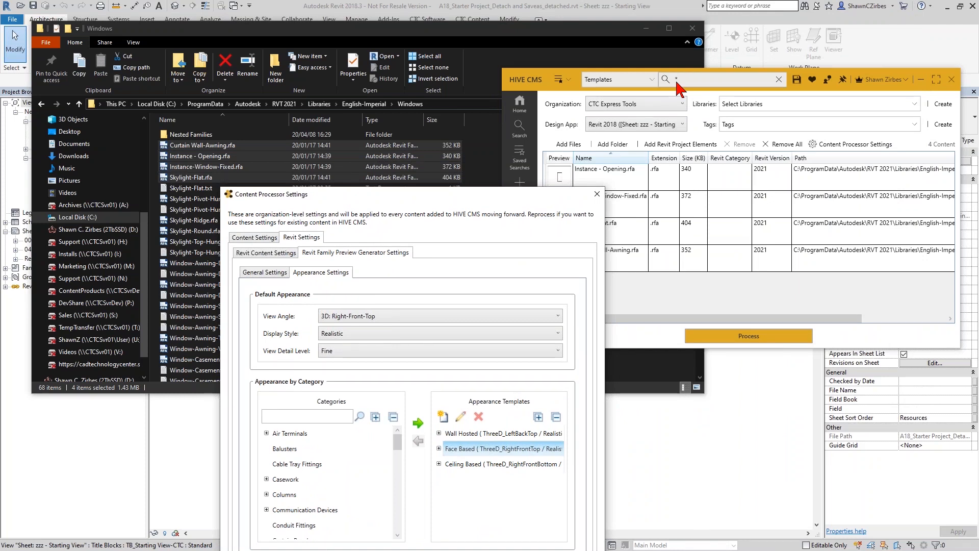
{"action": "left_click_drag", "start_coordinate": [482, 192], "coordinate": [389, 153]}
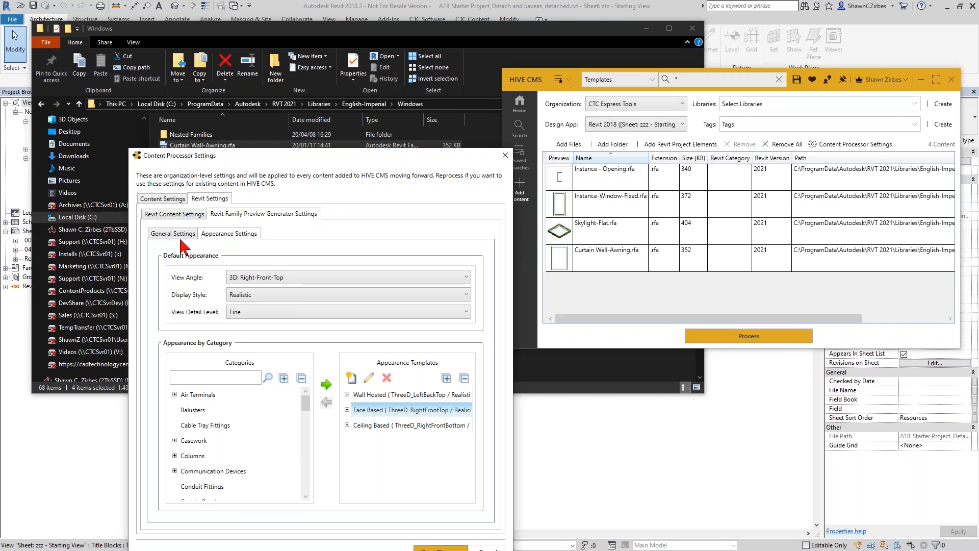
- Enter Manufacturer, Model, Width, Depth, Height as the Revit Parameters and save the processor settings
{"action": "left_click", "coordinate": [181, 215]}
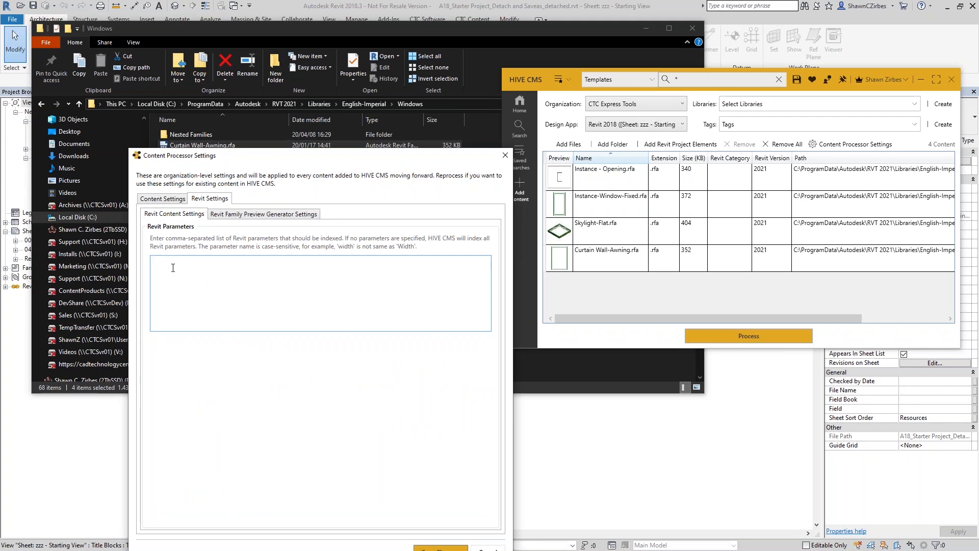
{"action": "type", "text": "Manufacturer, Model, Width , Depth, Height"}
{"action": "left_click_drag", "start_coordinate": [336, 156], "coordinate": [351, 83]}
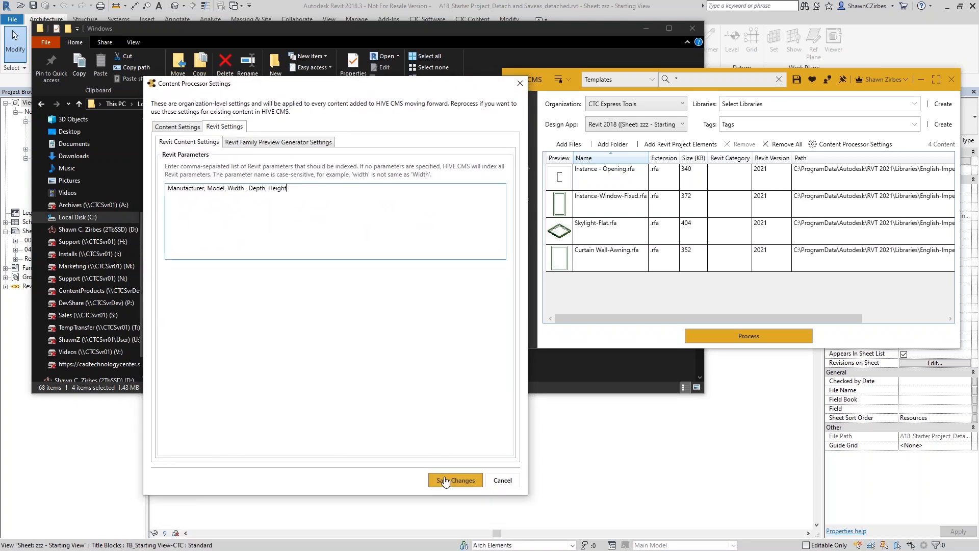
{"action": "left_click_drag", "start_coordinate": [291, 198], "coordinate": [160, 197]}
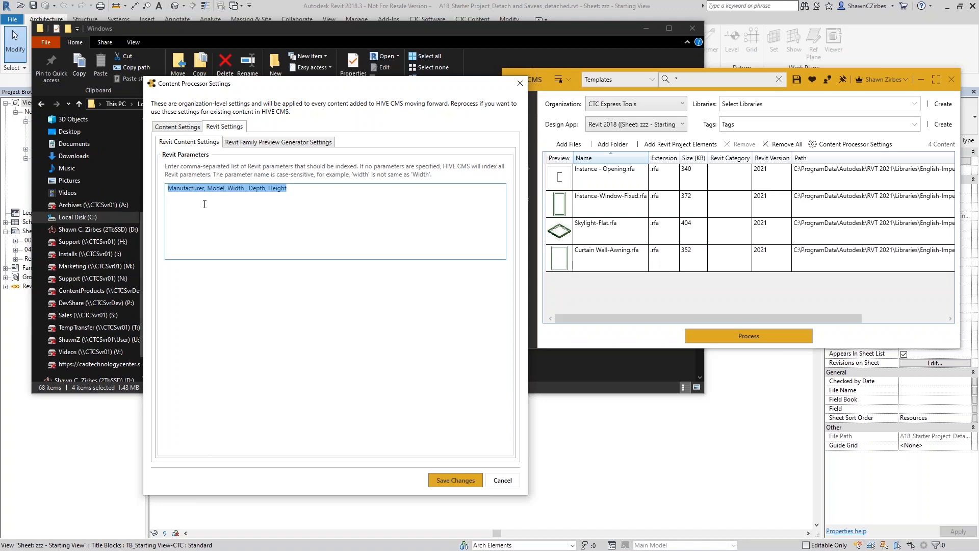
{"action": "left_click", "coordinate": [173, 190]}
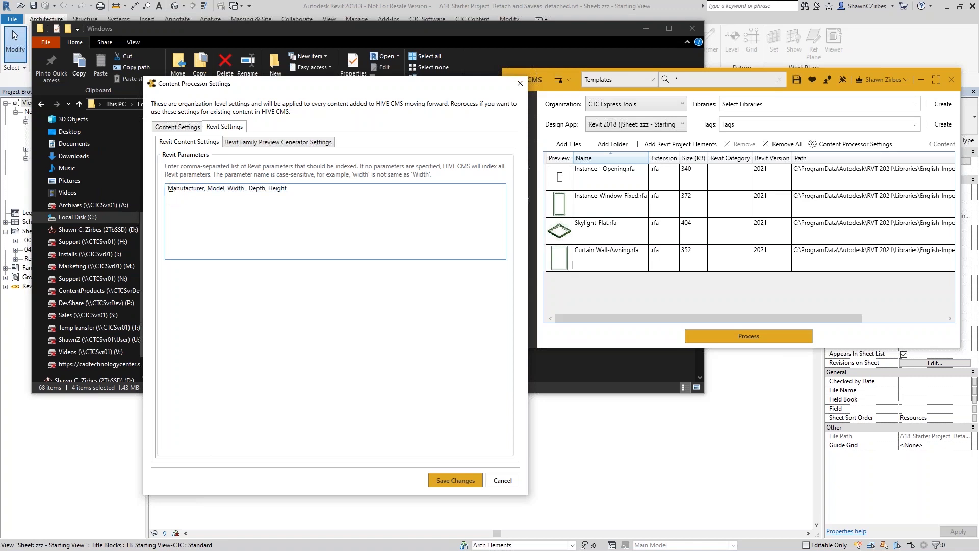
{"action": "left_click_drag", "start_coordinate": [168, 188], "coordinate": [318, 197]}
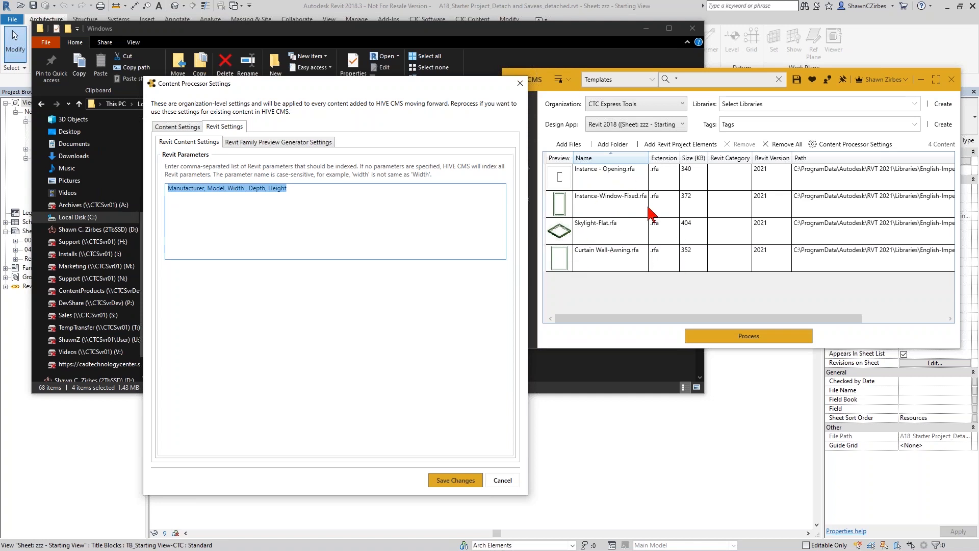
{"action": "left_click_drag", "start_coordinate": [300, 192], "coordinate": [165, 196]}
{"action": "left_click", "coordinate": [459, 483]}
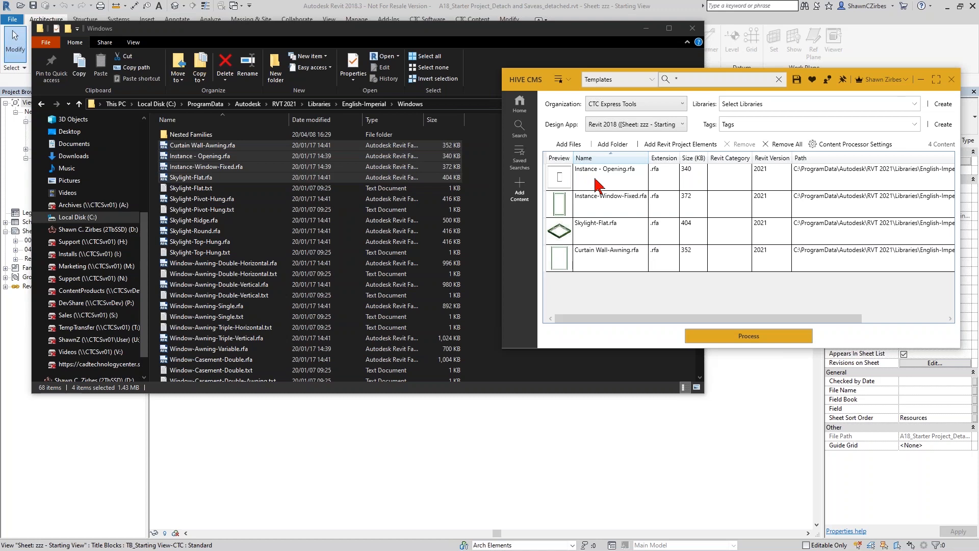
- Process the four window families into the Revit Content (OOTB) library for Revit 2021
{"action": "left_click", "coordinate": [722, 343]}
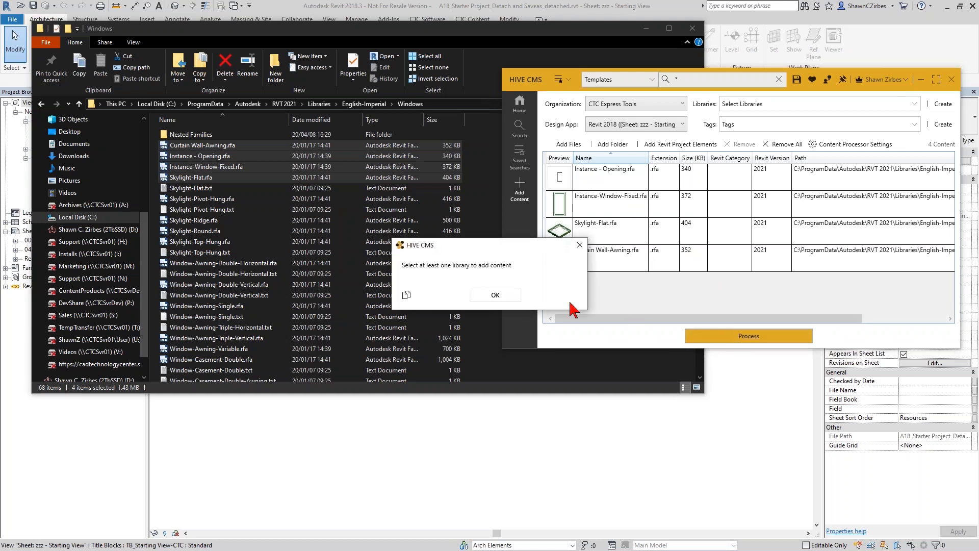
{"action": "left_click", "coordinate": [501, 295]}
{"action": "left_click", "coordinate": [772, 112]}
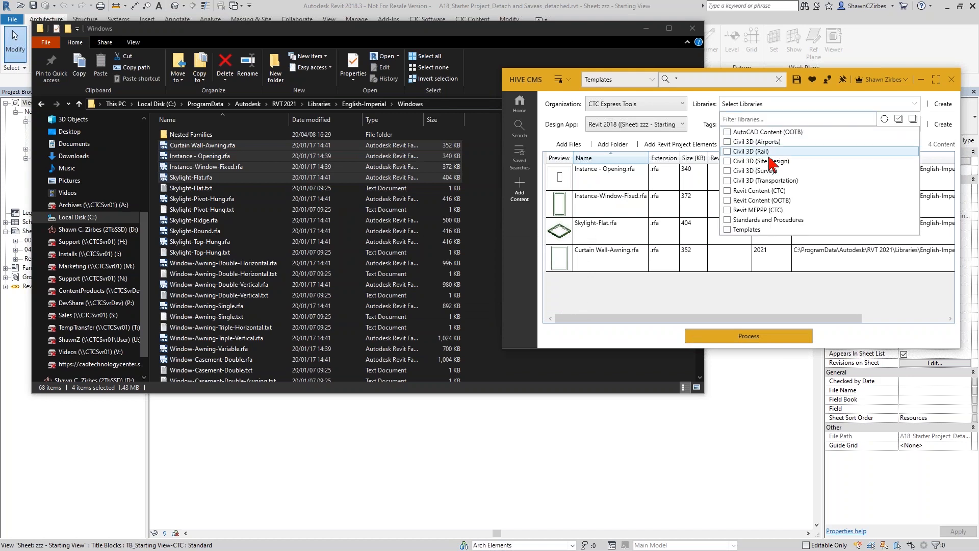
{"action": "left_click", "coordinate": [770, 201]}
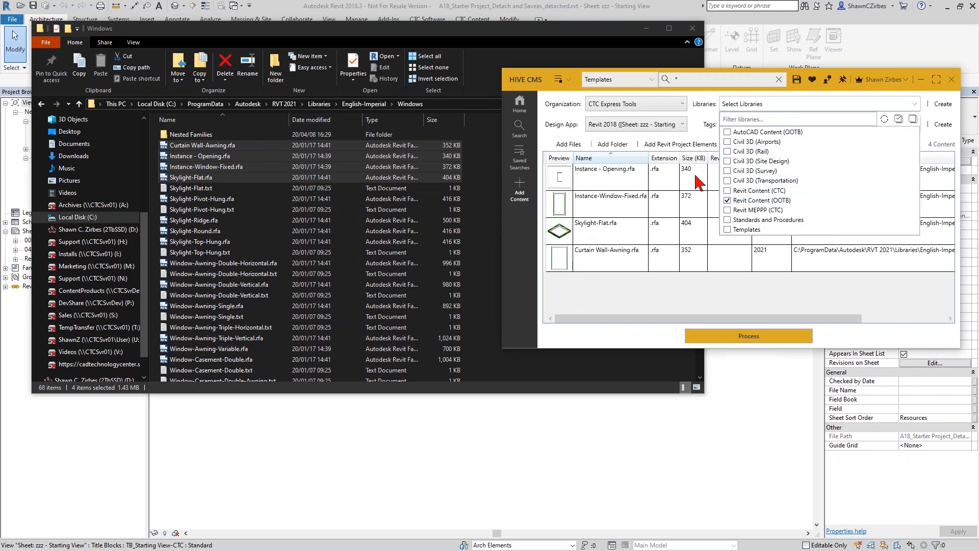
{"action": "left_click", "coordinate": [671, 128]}
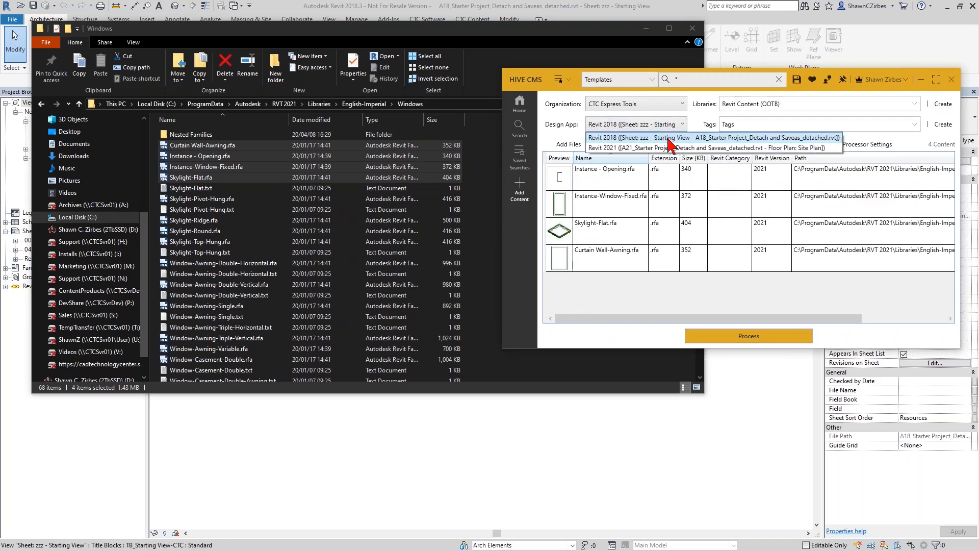
{"action": "left_click", "coordinate": [619, 144]}
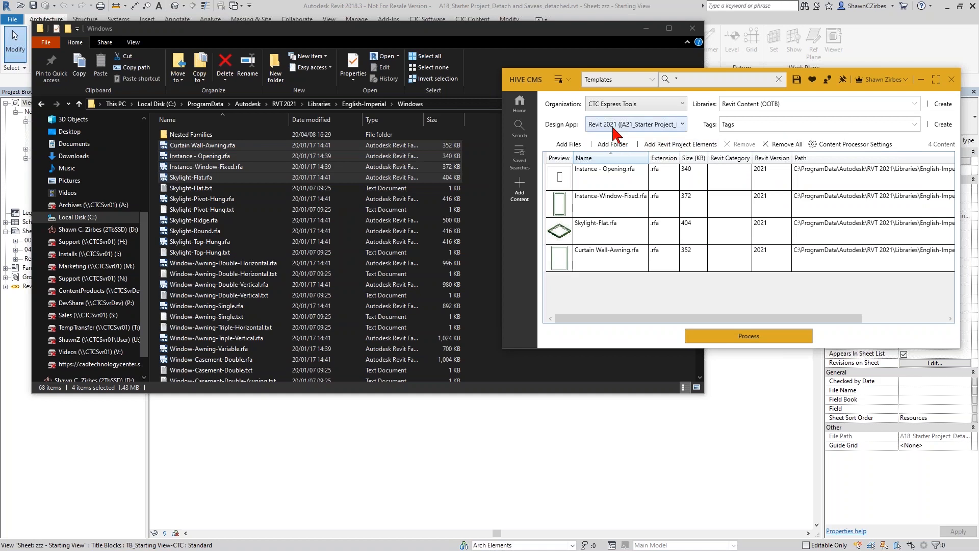
{"action": "left_click", "coordinate": [750, 337]}
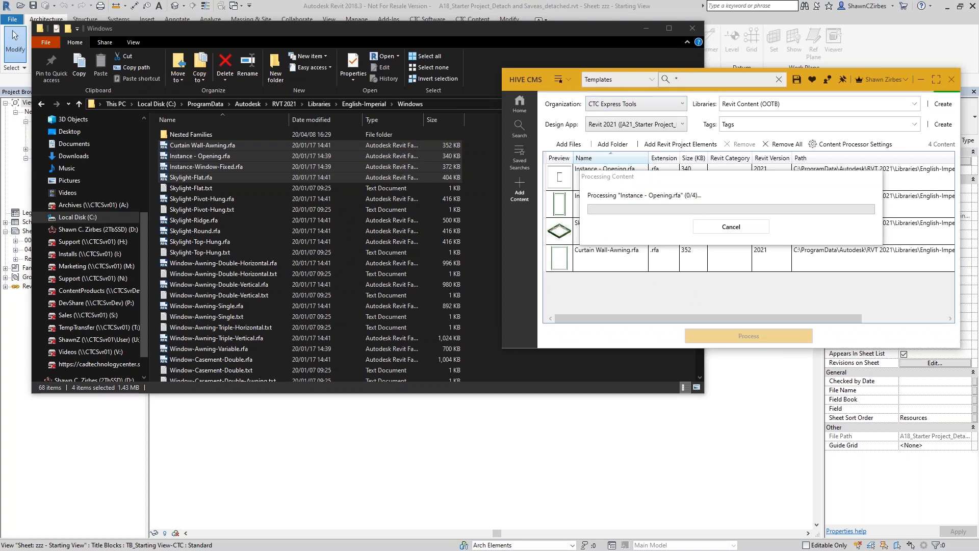
- Close File Explorer and maximize the HIVE web portal home page, selecting the https part of its address
{"action": "left_click", "coordinate": [692, 28]}
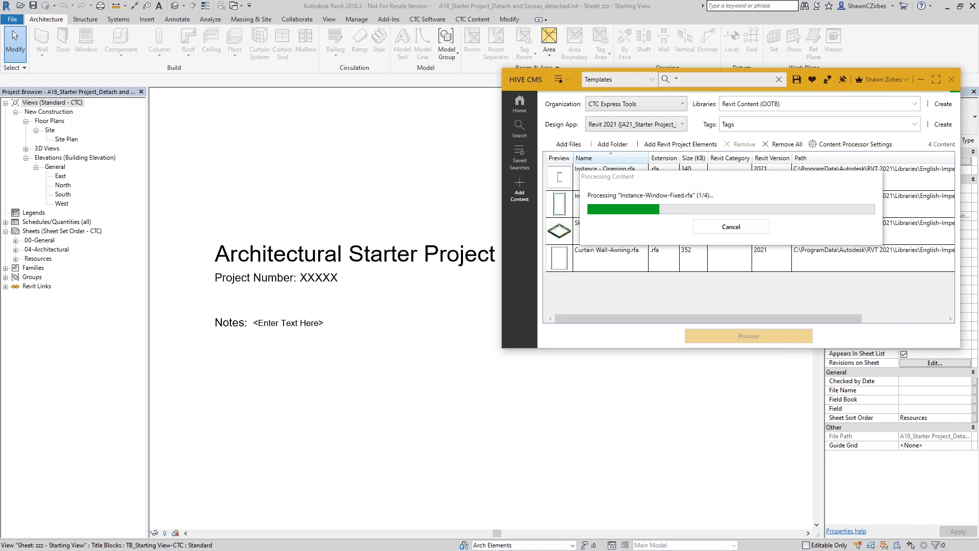
{"action": "key", "text": "alt+Tab"}
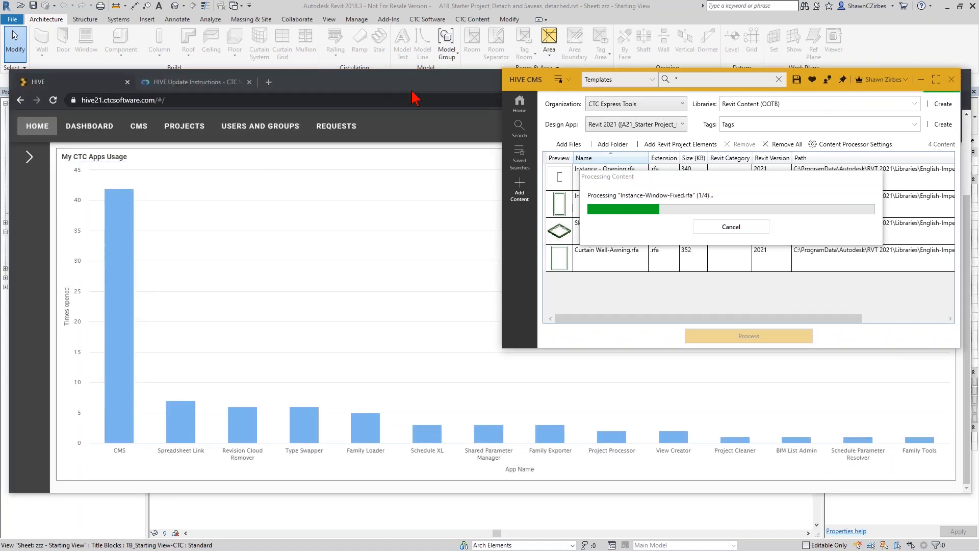
{"action": "left_click", "coordinate": [511, 87]}
{"action": "double_click", "coordinate": [546, 83]}
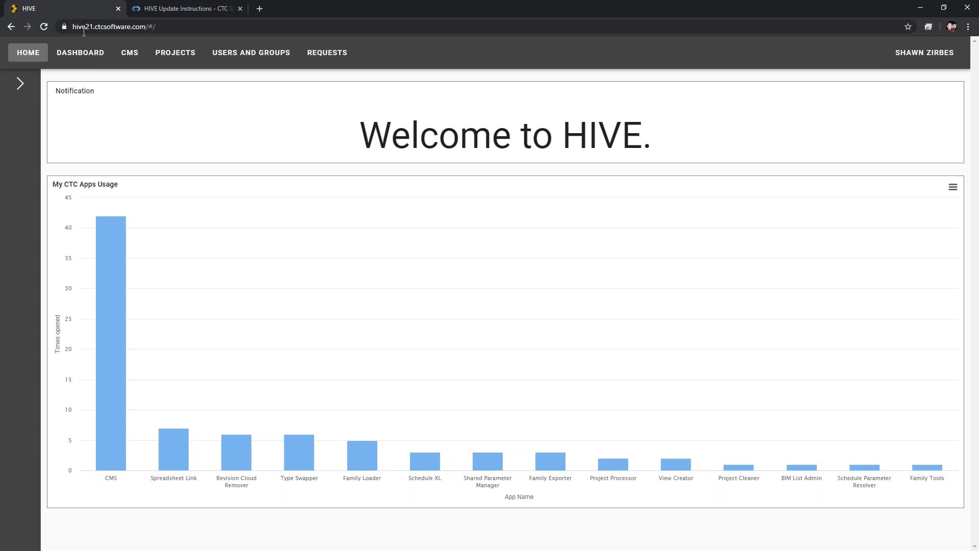
{"action": "left_click", "coordinate": [97, 29]}
{"action": "left_click", "coordinate": [168, 26]}
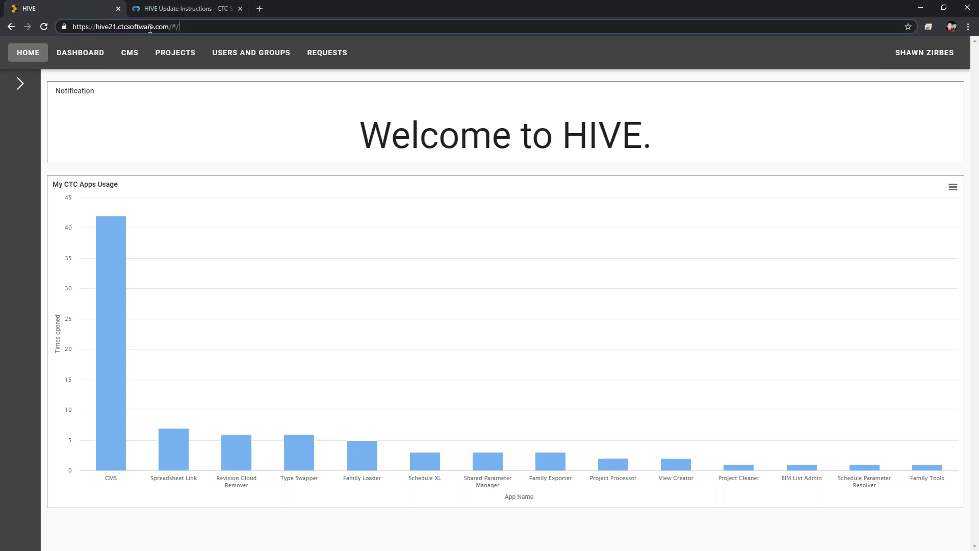
{"action": "left_click_drag", "start_coordinate": [74, 27], "coordinate": [181, 27]}
- Close the all-succeeded processing results, return HIVE CMS to Home, and bring the portal forward
{"action": "left_click", "coordinate": [193, 26]}
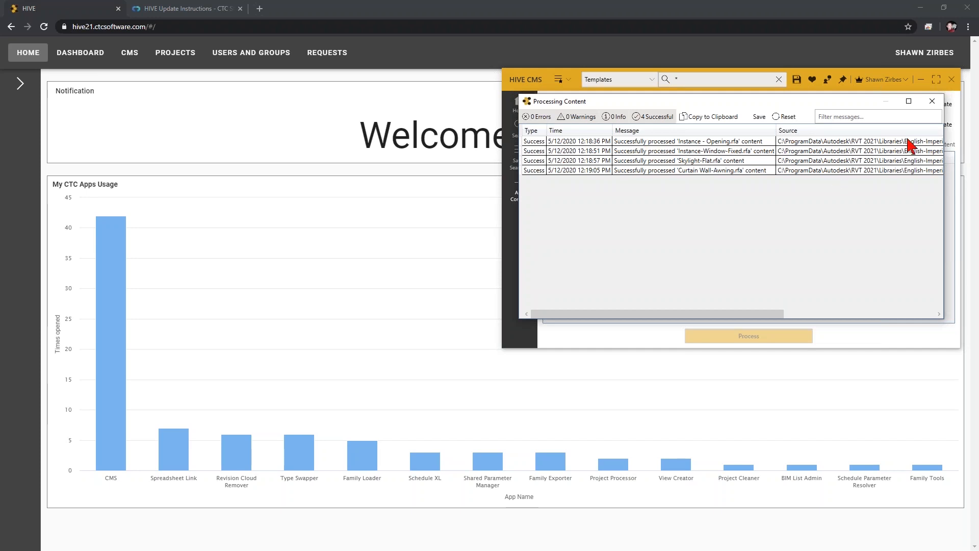
{"action": "left_click", "coordinate": [933, 101]}
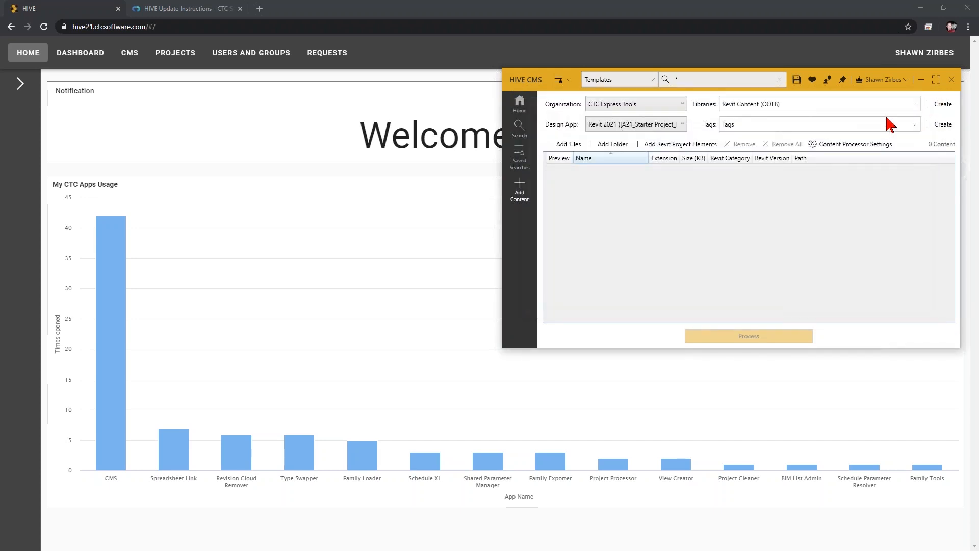
{"action": "left_click", "coordinate": [520, 105]}
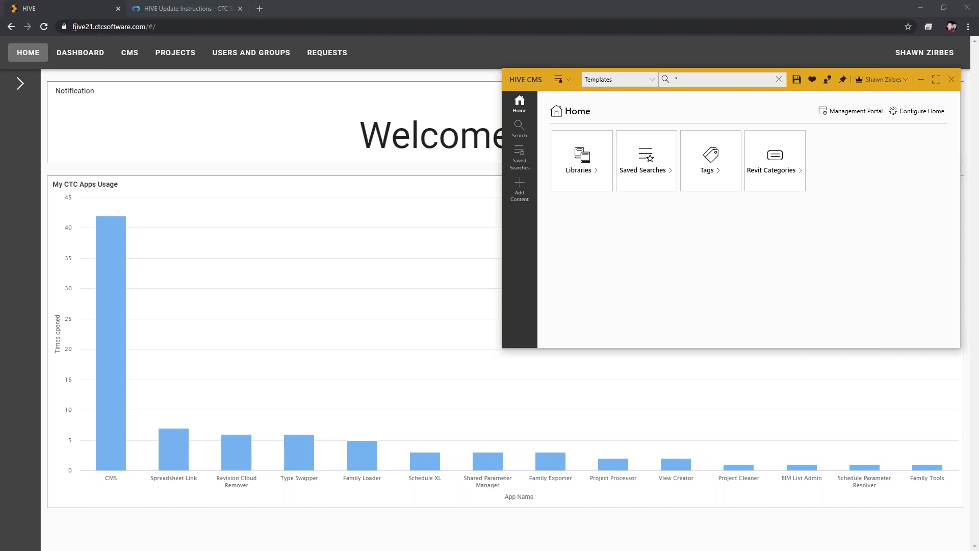
{"action": "mouse_move", "coordinate": [126, 220]}
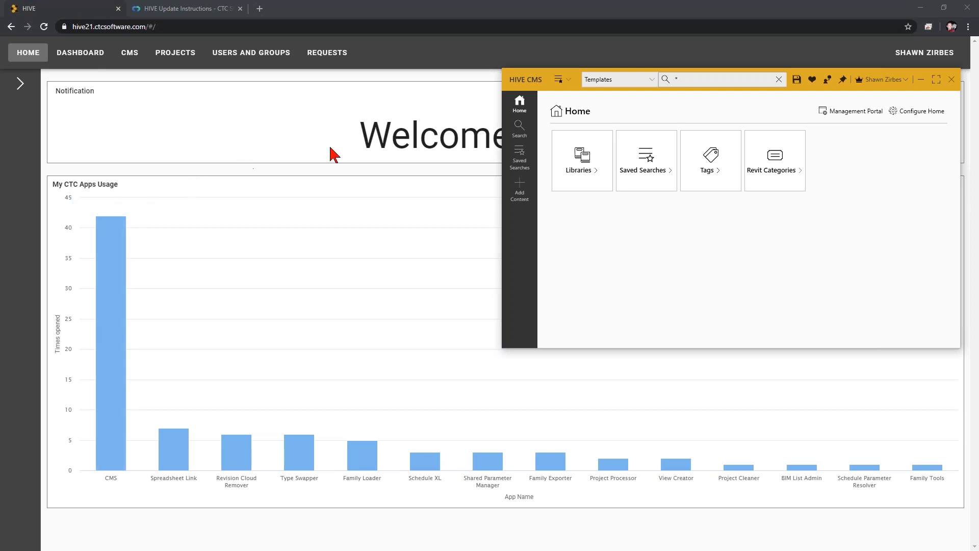
{"action": "left_click", "coordinate": [64, 171]}
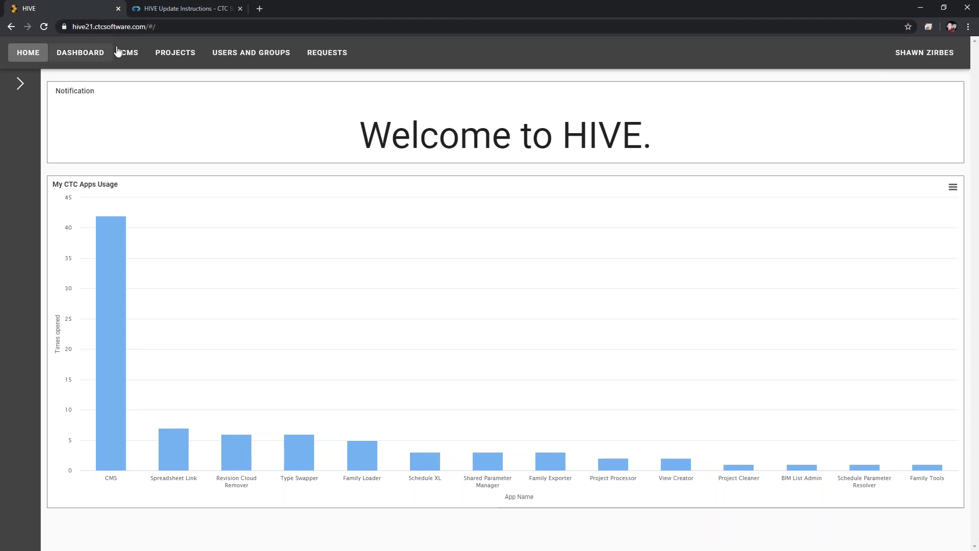
- Review the organization overview, its users list and four user groups, then go to the CMS area
{"action": "left_click", "coordinate": [265, 61]}
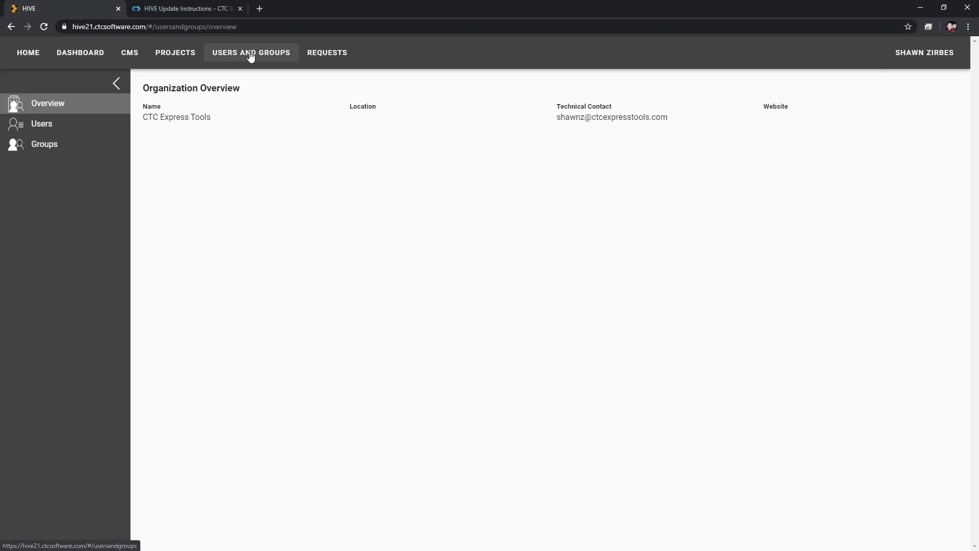
{"action": "left_click", "coordinate": [46, 124]}
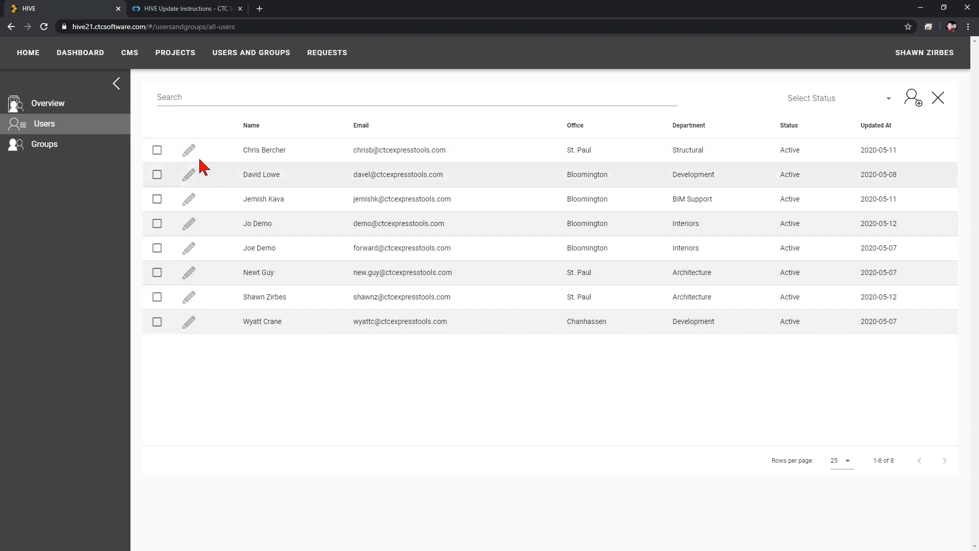
{"action": "left_click", "coordinate": [54, 153]}
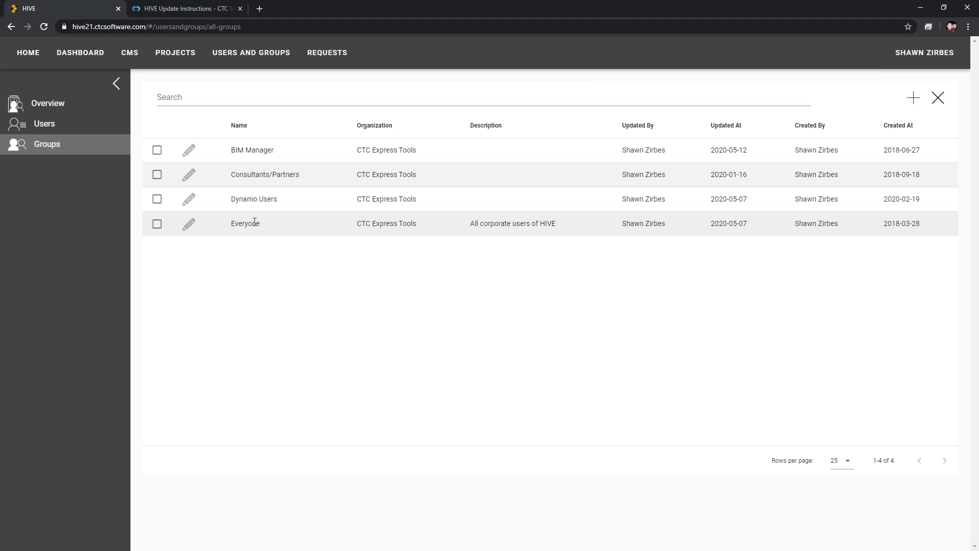
{"action": "left_click", "coordinate": [132, 59]}
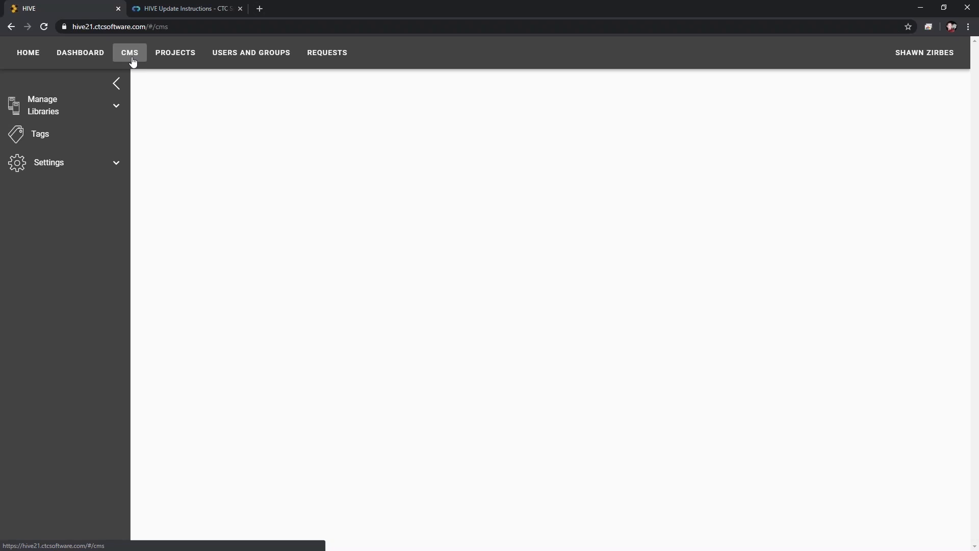
- Expand Manage Libraries and Settings, view Organization Settings, then list the eleven content libraries
{"action": "left_click", "coordinate": [71, 111]}
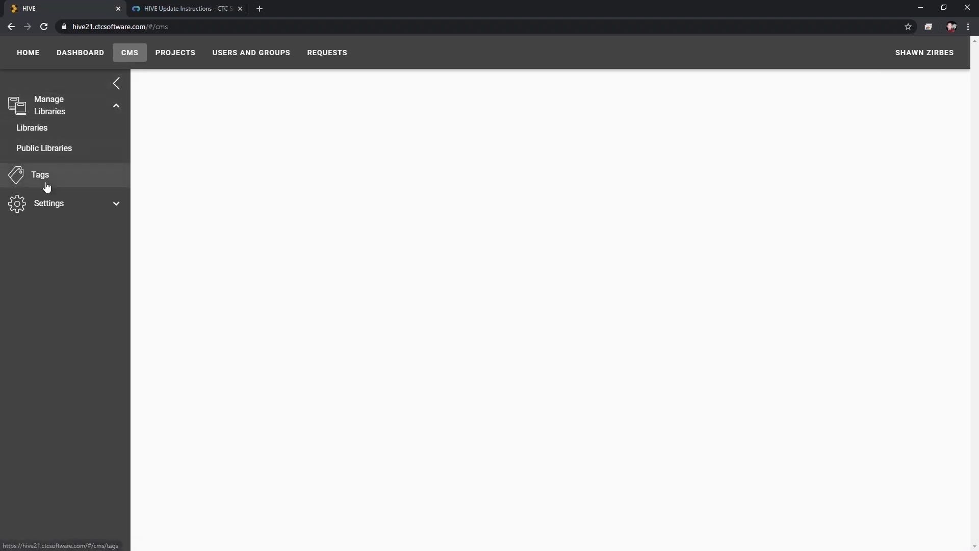
{"action": "left_click", "coordinate": [67, 204]}
{"action": "left_click", "coordinate": [59, 230]}
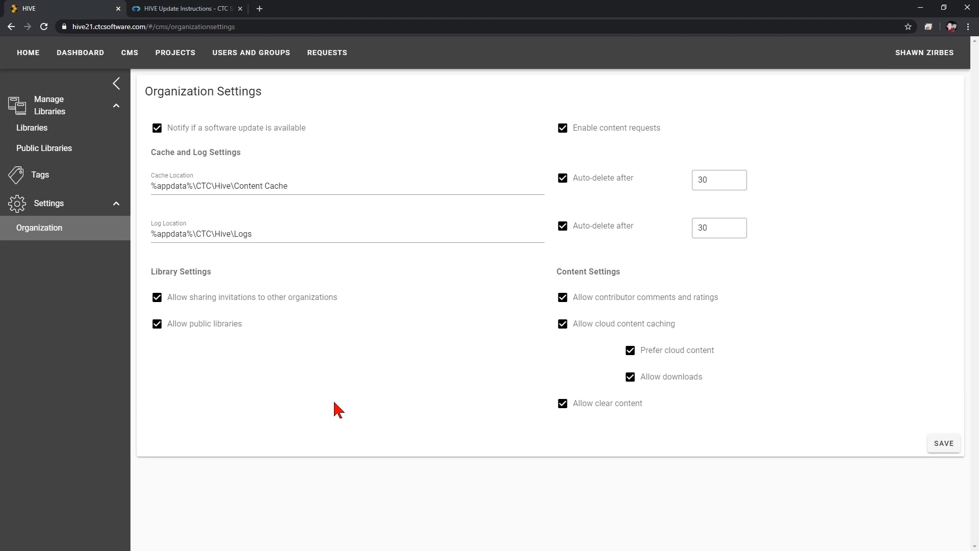
{"action": "left_click", "coordinate": [71, 134]}
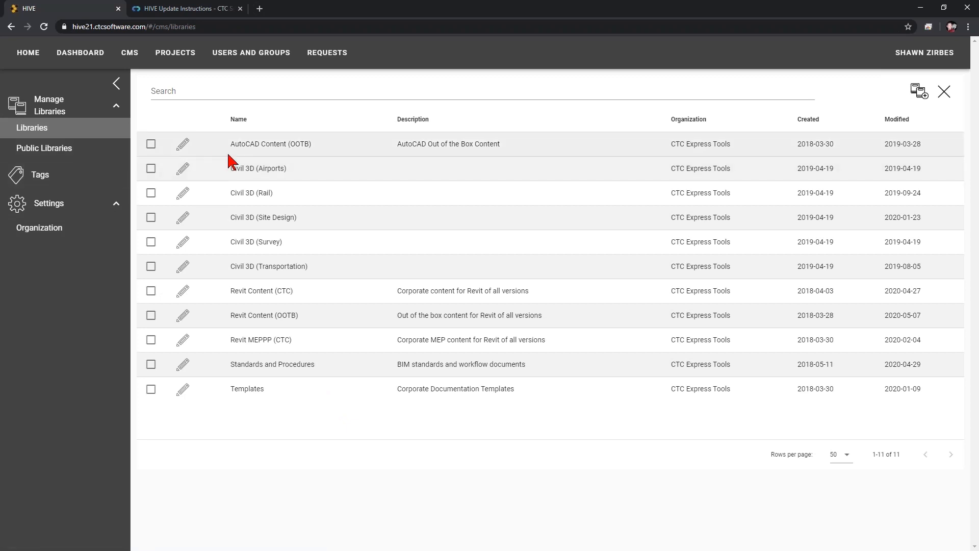
{"action": "left_click", "coordinate": [183, 290]}
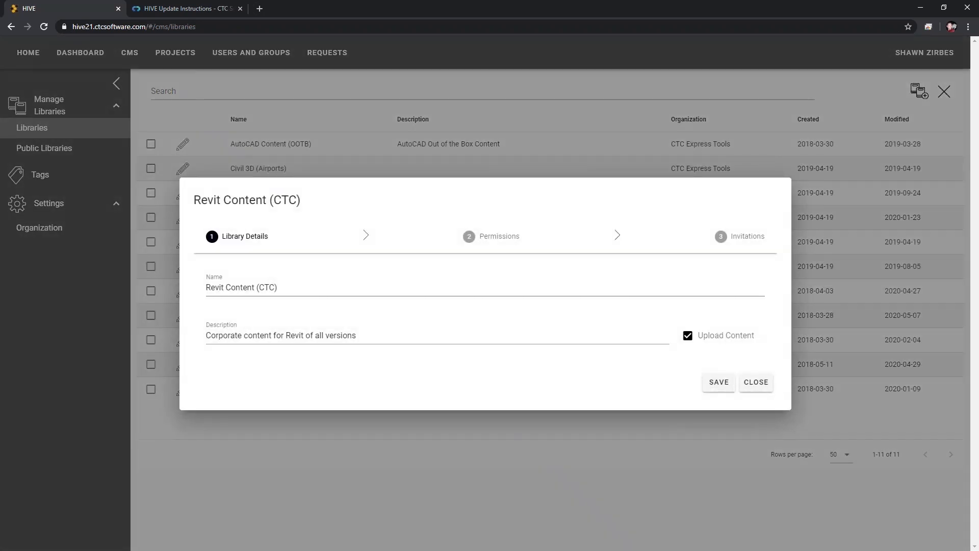
{"action": "left_click", "coordinate": [532, 239]}
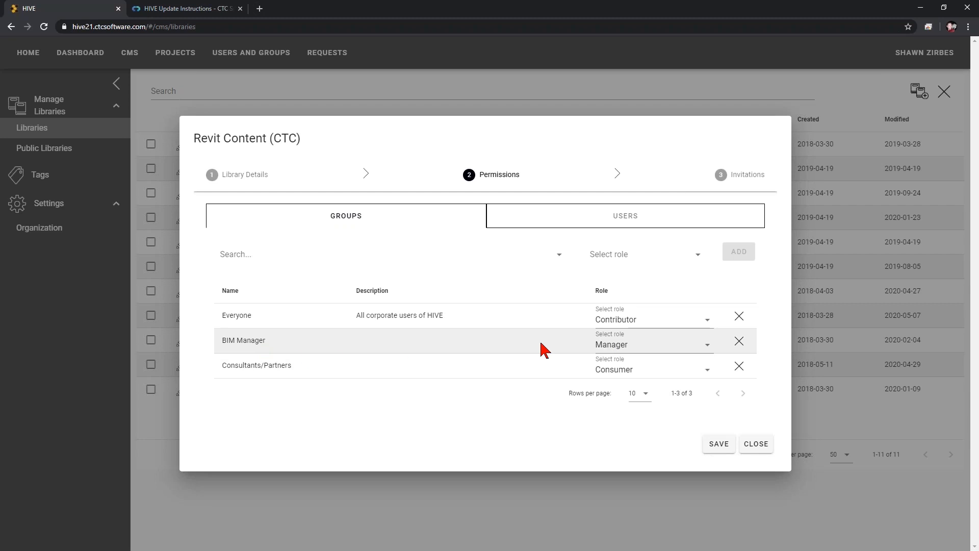
{"action": "left_click", "coordinate": [608, 346]}
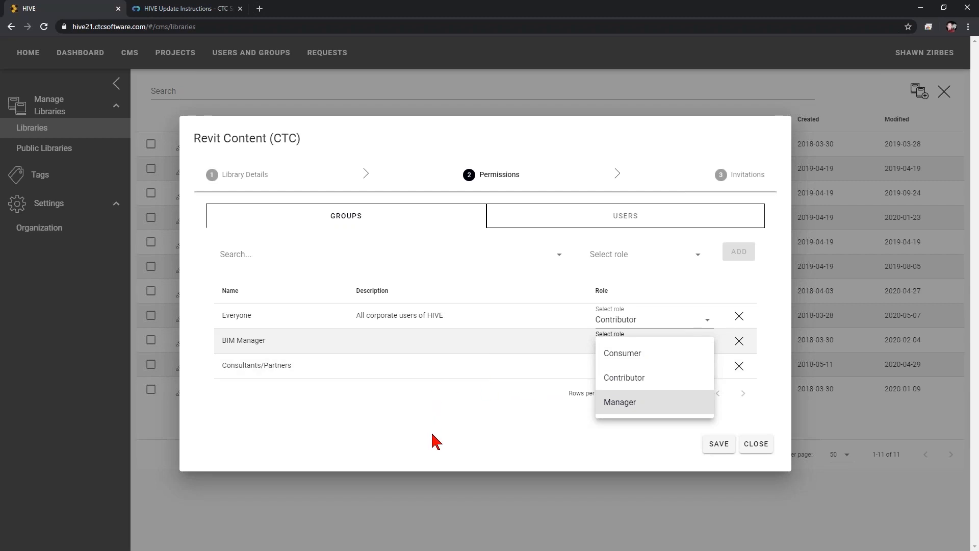
{"action": "left_click", "coordinate": [276, 322]}
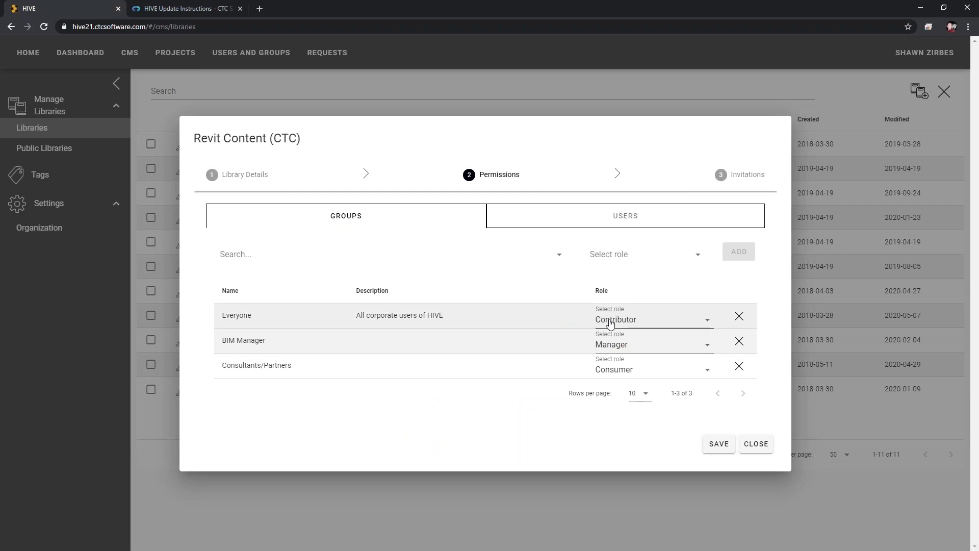
{"action": "left_click_drag", "start_coordinate": [221, 139], "coordinate": [329, 139]}
{"action": "left_click", "coordinate": [329, 137]}
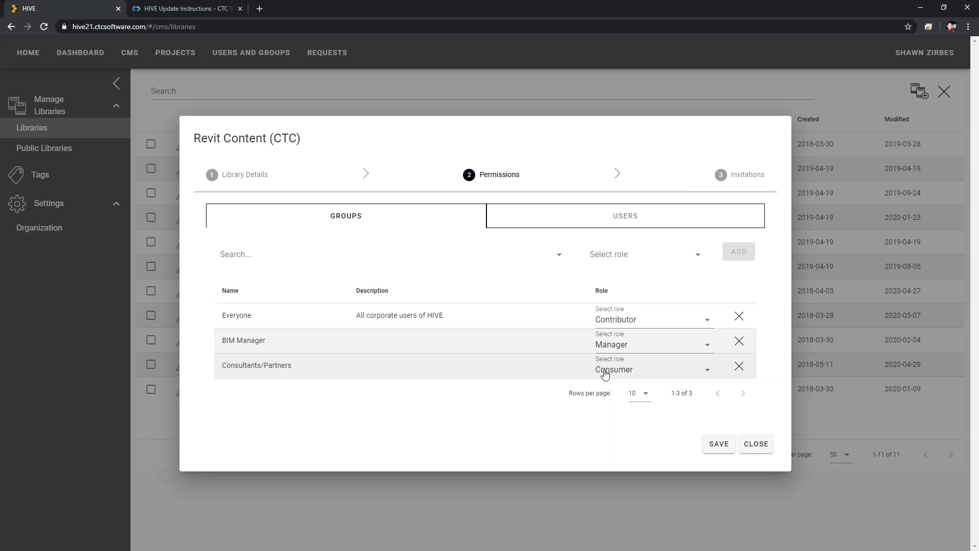
{"action": "left_click", "coordinate": [763, 450]}
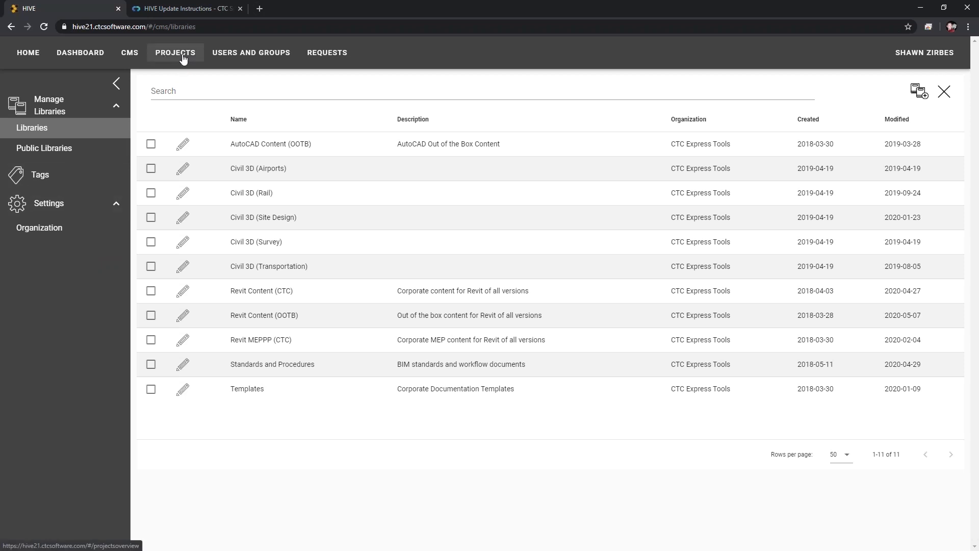
- Review the six projects and the unmapped project paths, then go to the Dashboard
{"action": "left_click", "coordinate": [184, 60]}
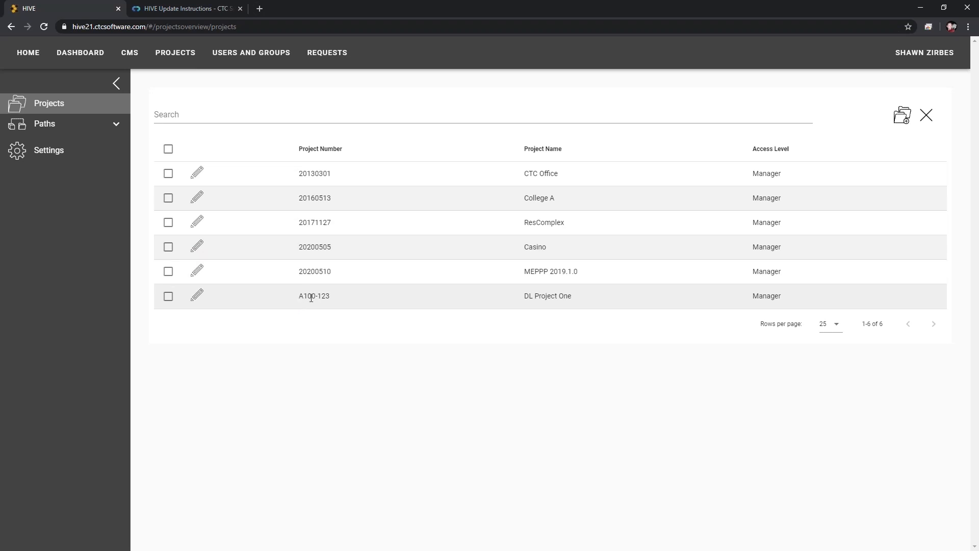
{"action": "left_click", "coordinate": [58, 124]}
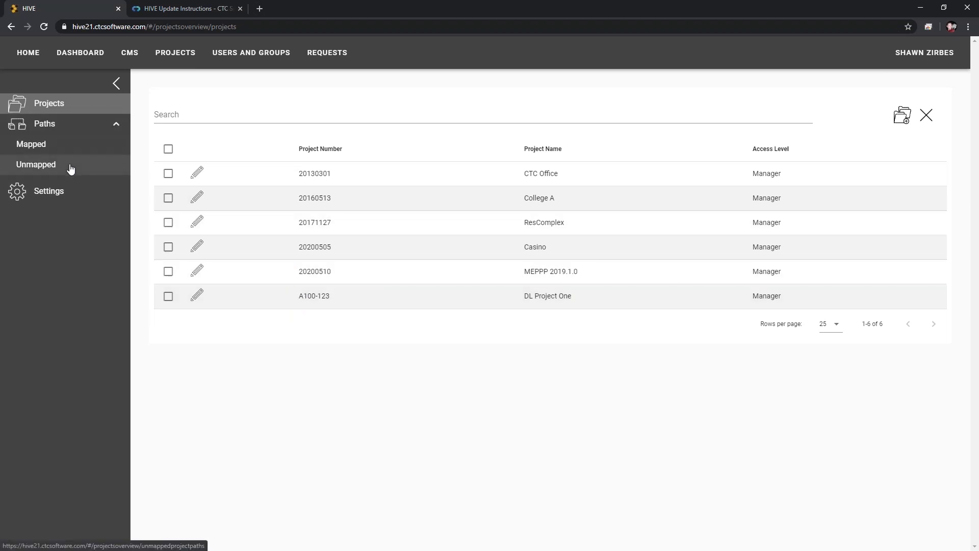
{"action": "left_click", "coordinate": [70, 168]}
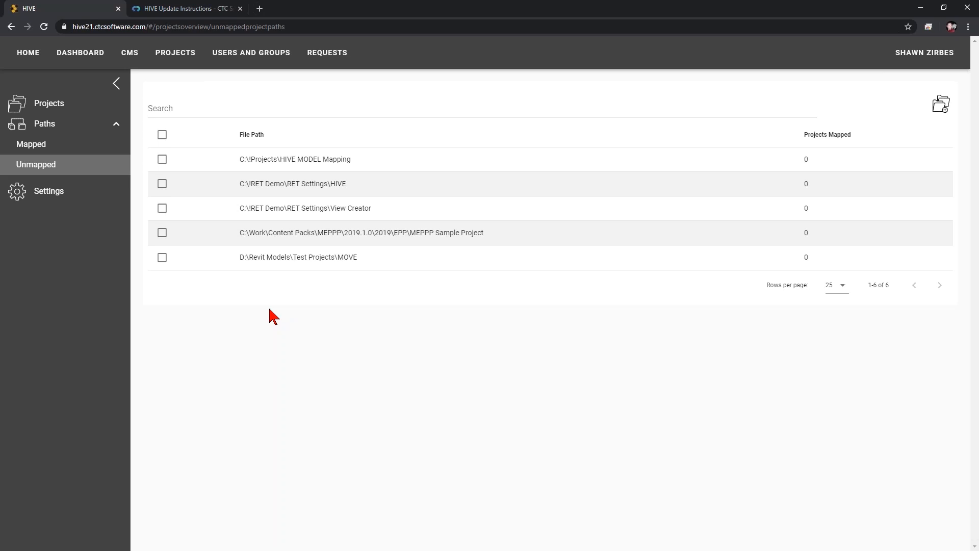
{"action": "left_click", "coordinate": [67, 104]}
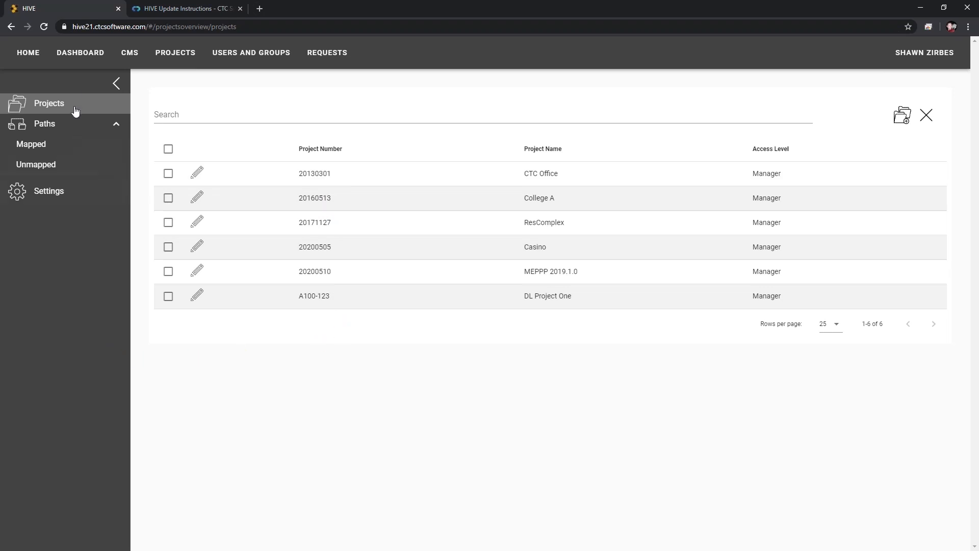
{"action": "left_click", "coordinate": [88, 58]}
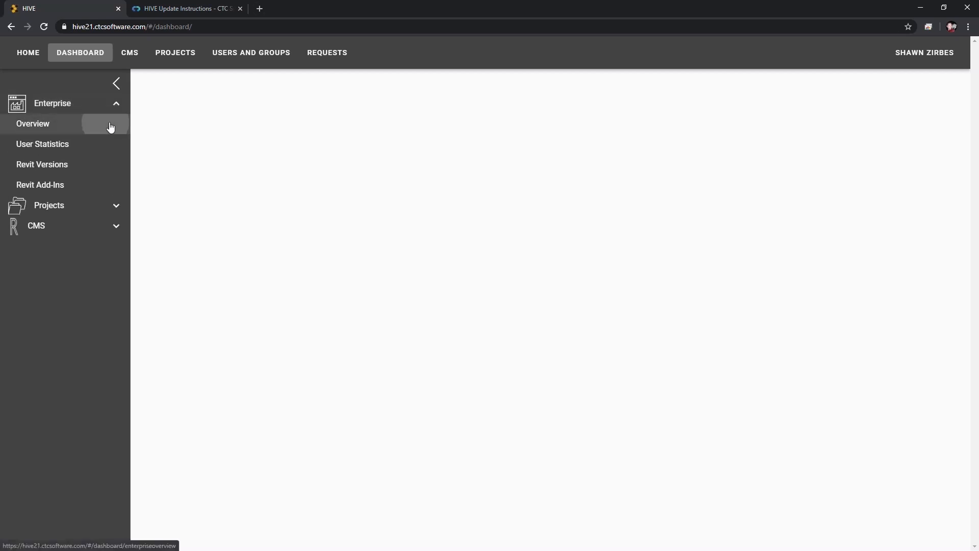
{"action": "left_click", "coordinate": [110, 125]}
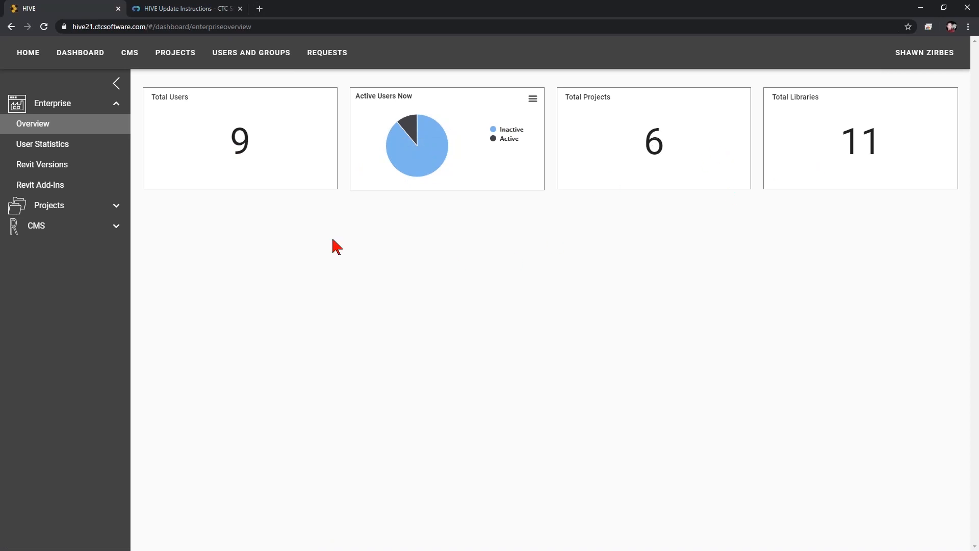
{"action": "left_click", "coordinate": [40, 144]}
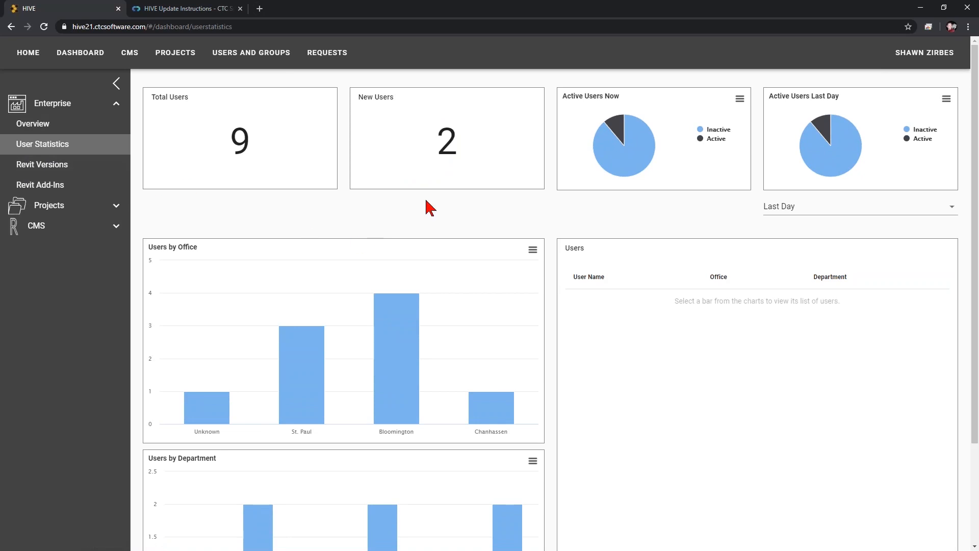
{"action": "left_click", "coordinate": [386, 366]}
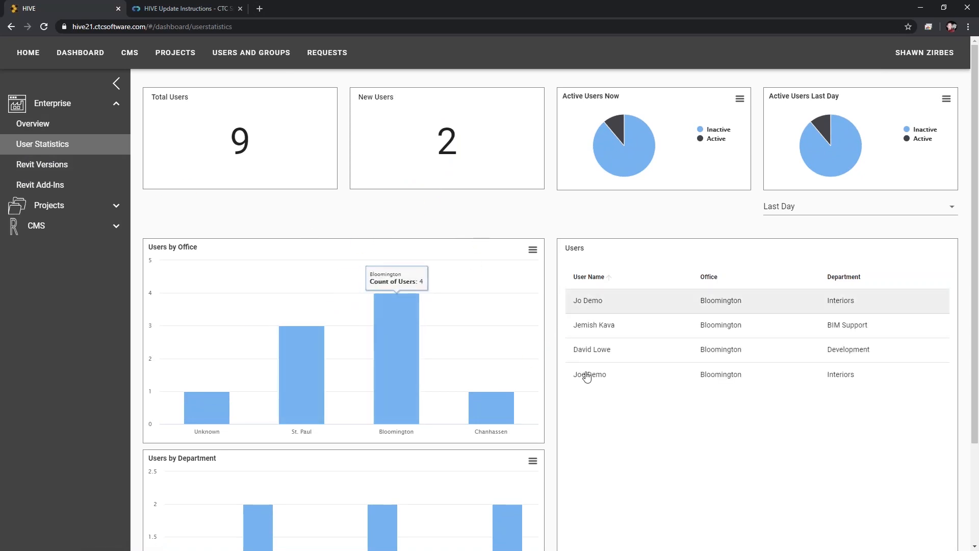
{"action": "scroll", "coordinate": [585, 378], "scroll_direction": "down", "scroll_amount": 3}
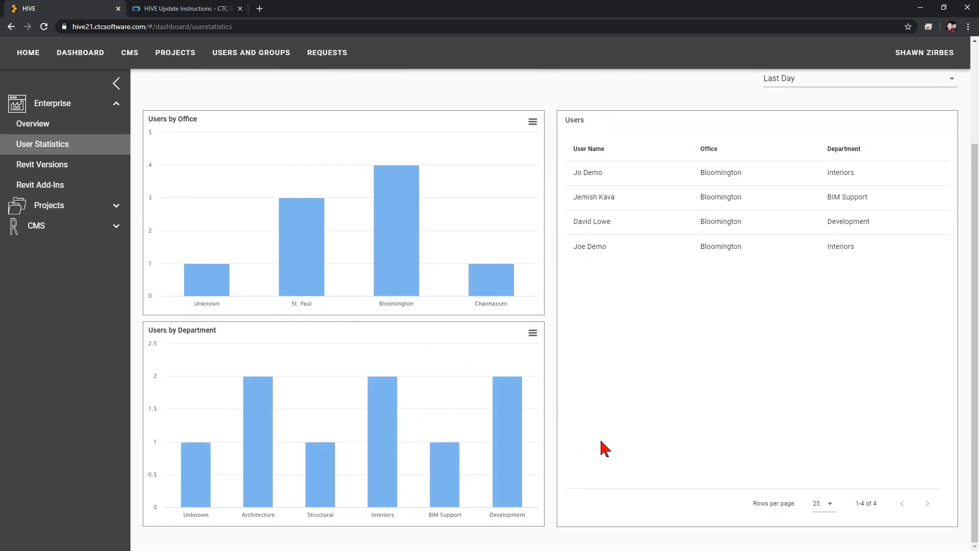
{"action": "scroll", "coordinate": [600, 450], "scroll_direction": "up", "scroll_amount": 3}
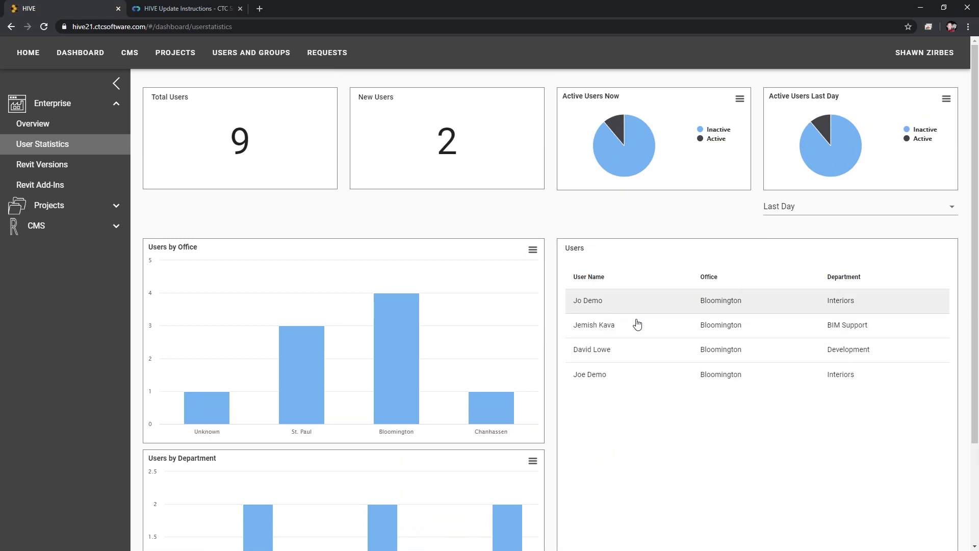
{"action": "right_click", "coordinate": [242, 60]}
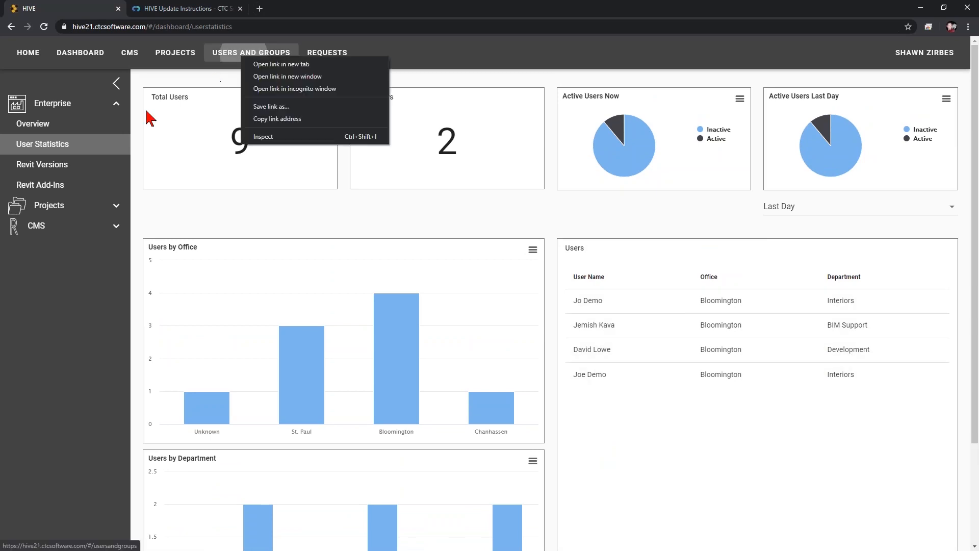
{"action": "left_click", "coordinate": [73, 259]}
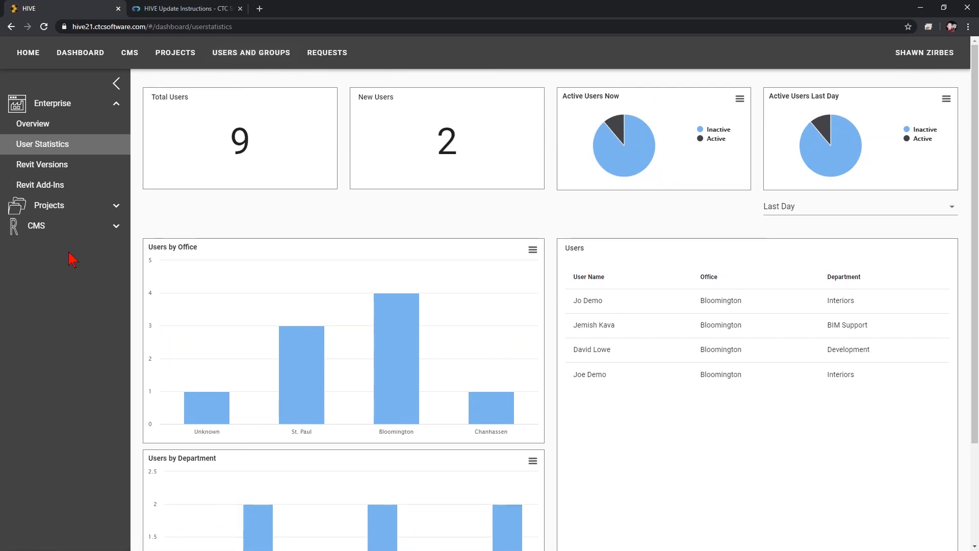
- Check the Revit Versions dashboard per machine, then open the Revit Add-Ins dashboard
{"action": "left_click", "coordinate": [49, 166]}
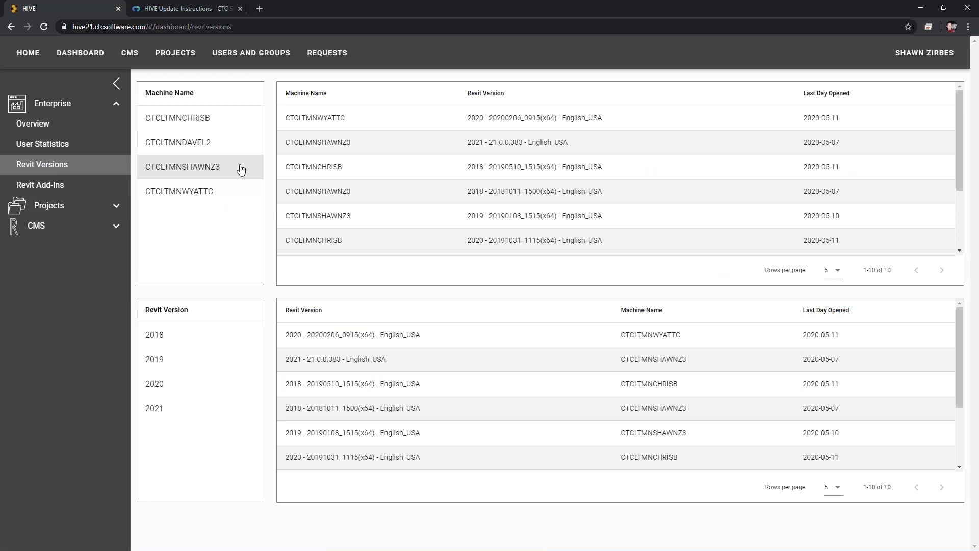
{"action": "left_click_drag", "start_coordinate": [285, 143], "coordinate": [579, 153]}
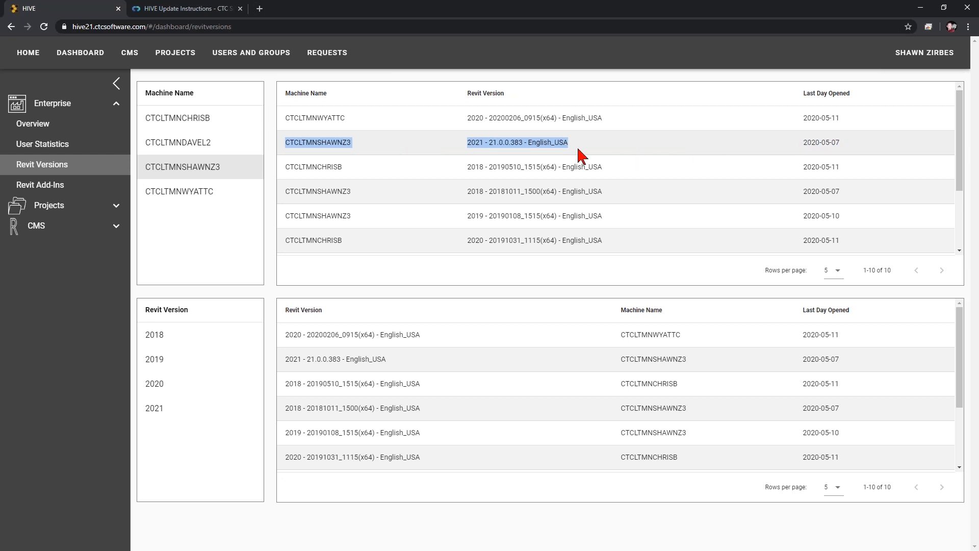
{"action": "left_click", "coordinate": [388, 153]}
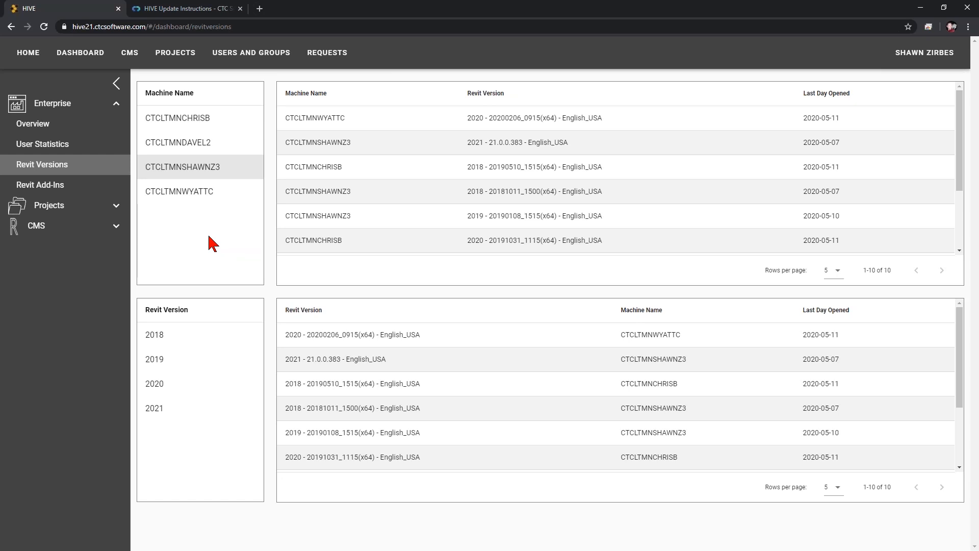
{"action": "left_click", "coordinate": [57, 186]}
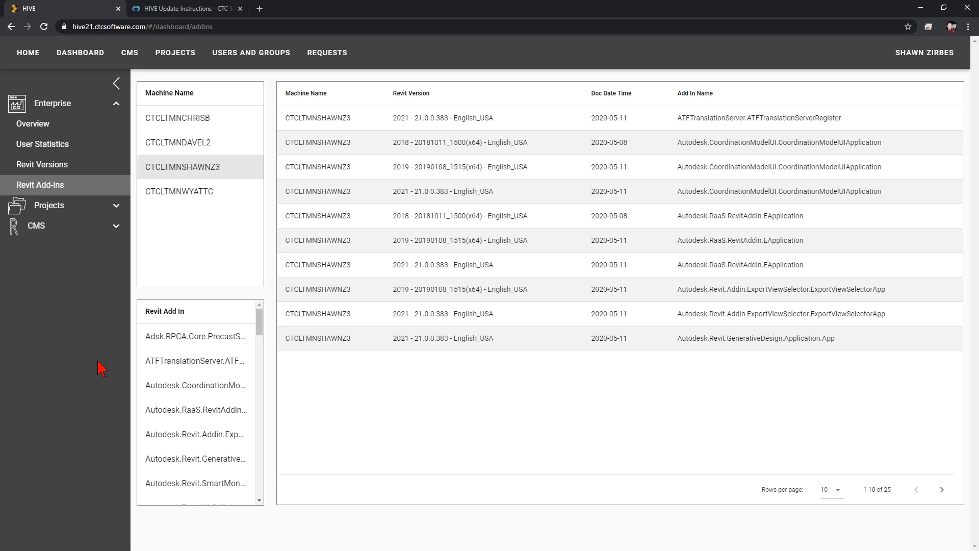
- Browse the Projects Overview charts for top projects, contributors and durations, then go to Project Summary
{"action": "left_click", "coordinate": [64, 207]}
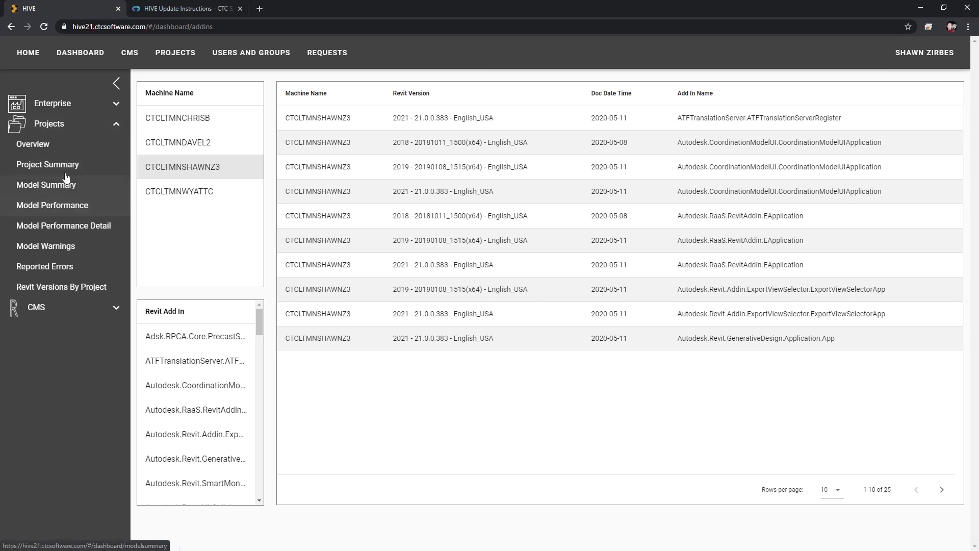
{"action": "left_click", "coordinate": [69, 148]}
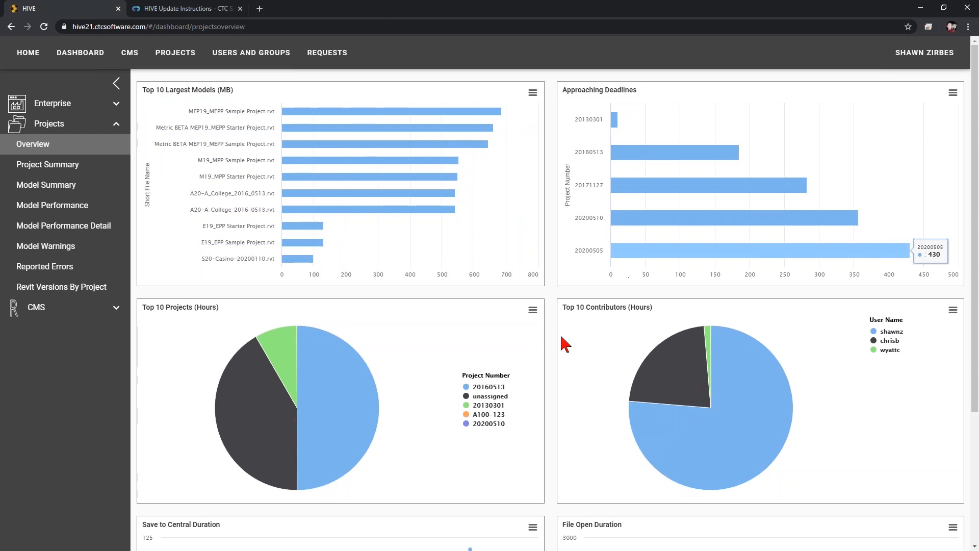
{"action": "scroll", "coordinate": [507, 393], "scroll_direction": "down", "scroll_amount": 2}
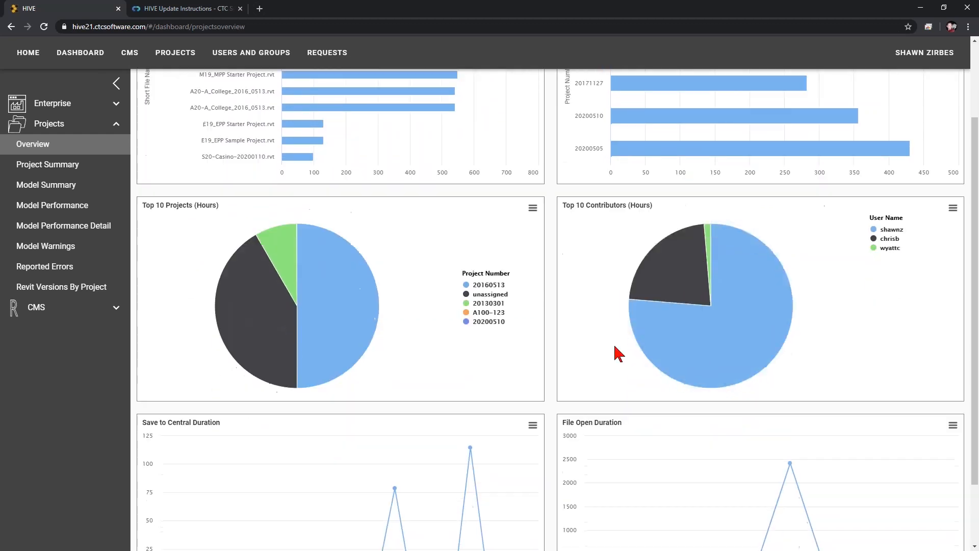
{"action": "scroll", "coordinate": [614, 422], "scroll_direction": "down", "scroll_amount": 2}
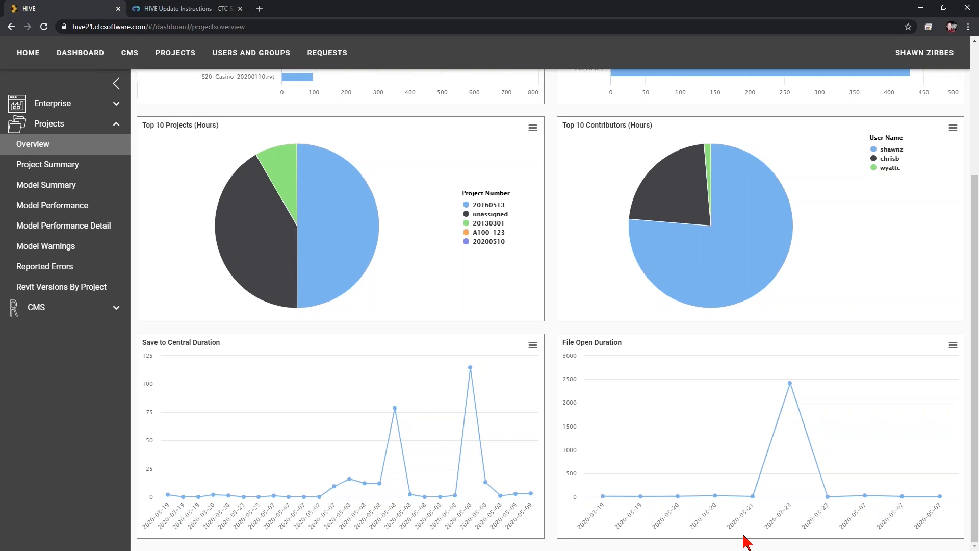
{"action": "left_click", "coordinate": [61, 171]}
- Narrow the Project Summary dashboard to project 20130301
{"action": "left_click", "coordinate": [173, 241]}
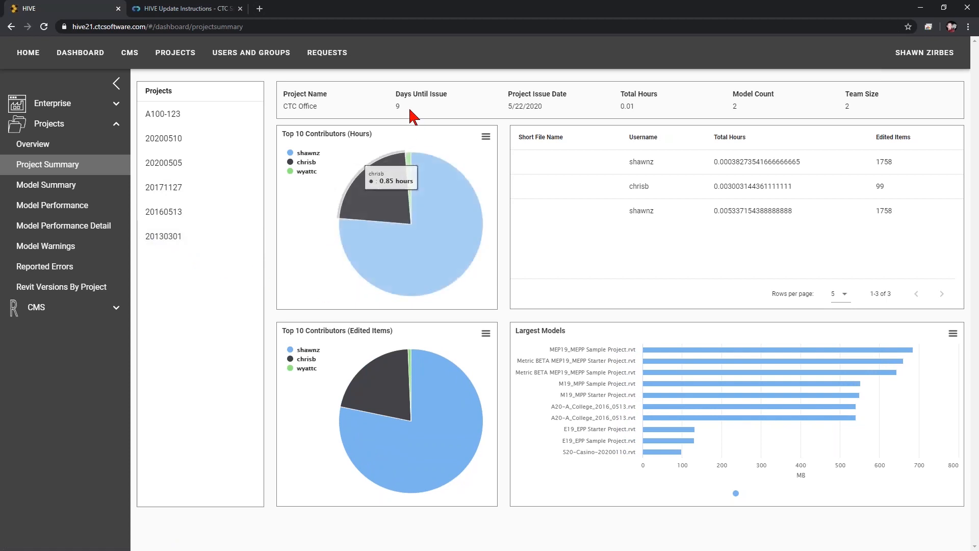
{"action": "mouse_move", "coordinate": [418, 269]}
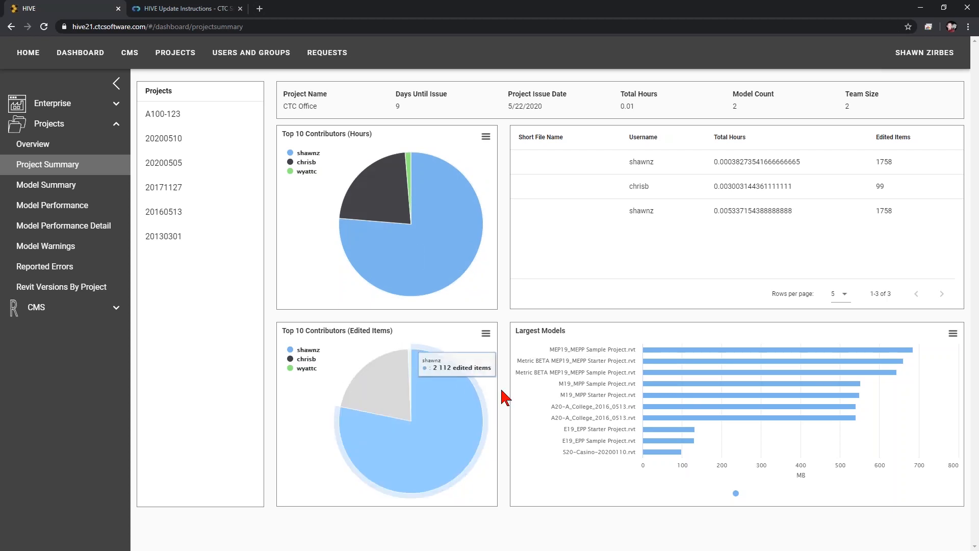
{"action": "mouse_move", "coordinate": [693, 355]}
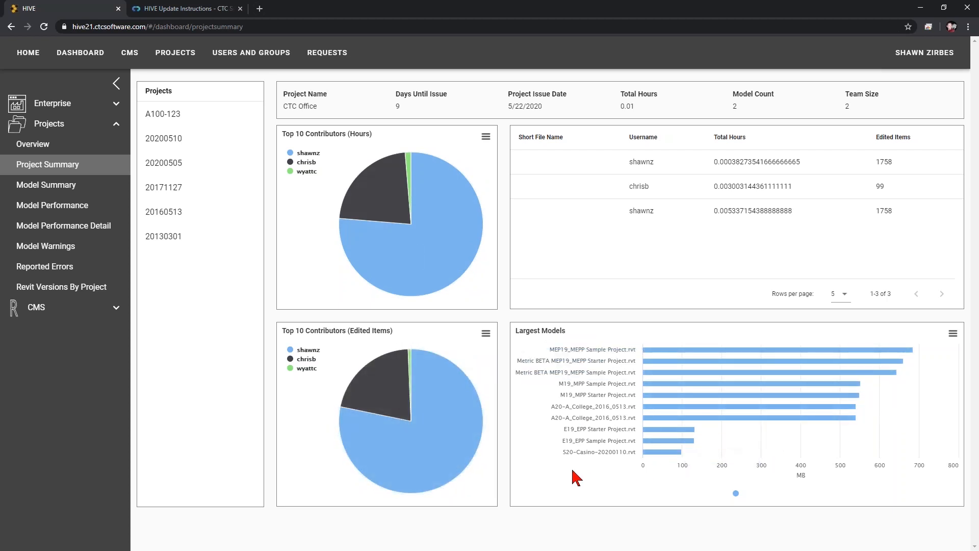
{"action": "left_click", "coordinate": [180, 236]}
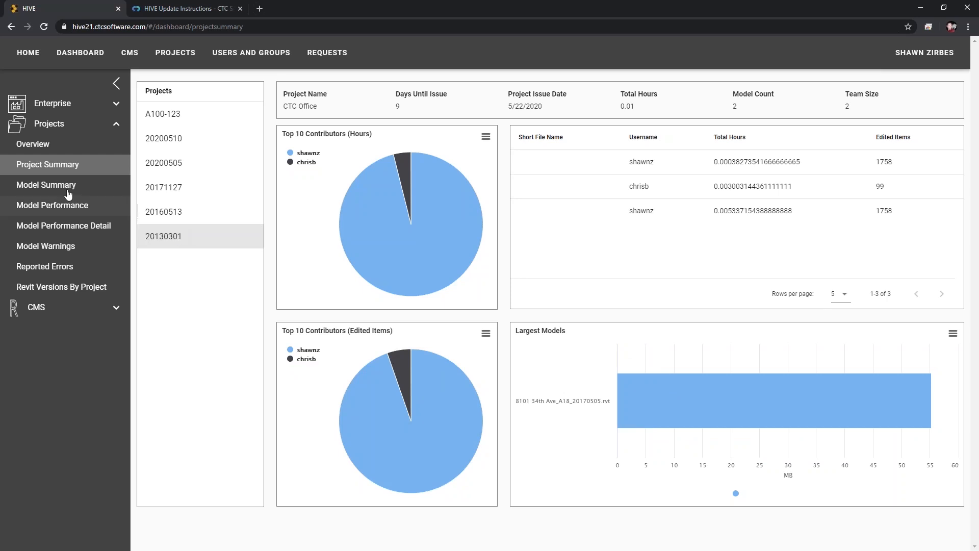
{"action": "left_click", "coordinate": [32, 209]}
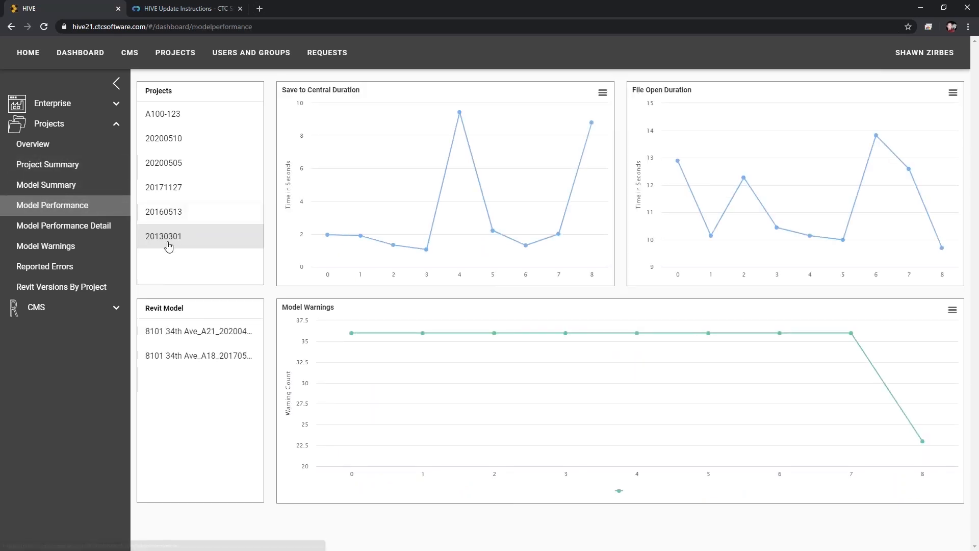
{"action": "left_click", "coordinate": [194, 364]}
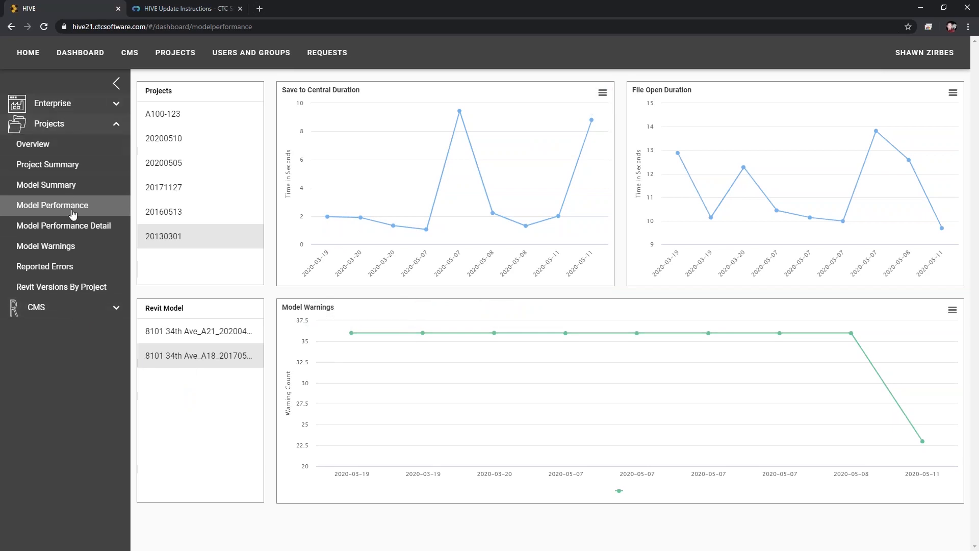
{"action": "left_click", "coordinate": [75, 310]}
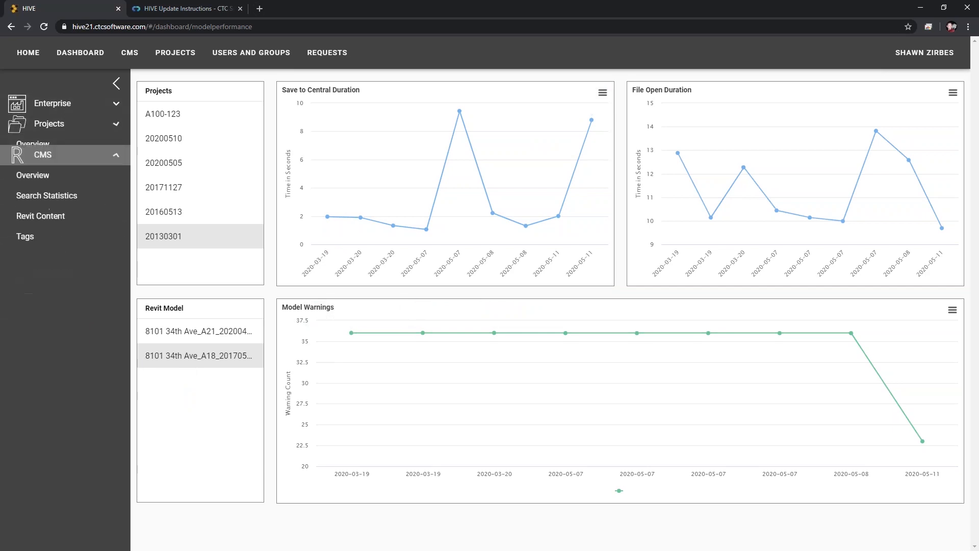
- Review CMS Overview (10354 total content), then filter Search Statistics to one user: 57 searches, 7 empty
{"action": "left_click", "coordinate": [56, 169]}
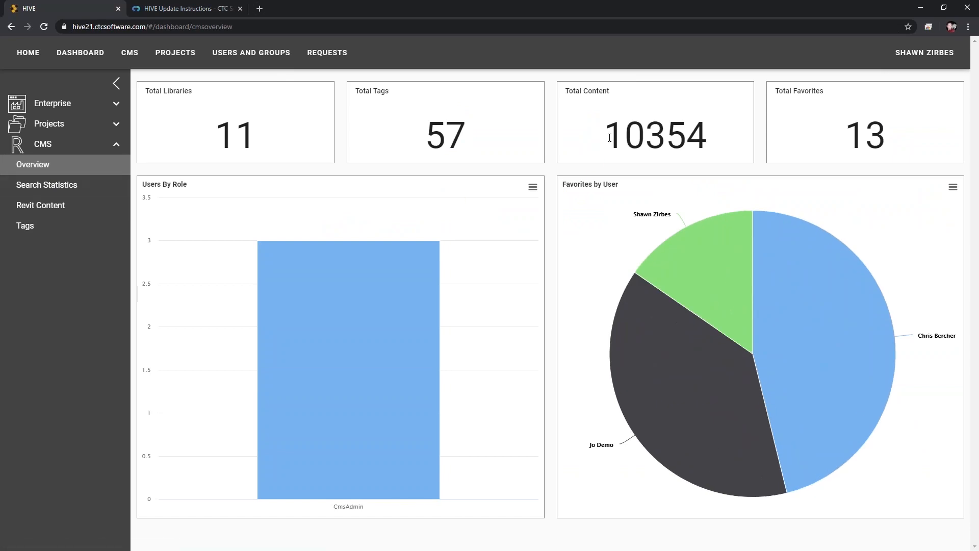
{"action": "left_click_drag", "start_coordinate": [601, 143], "coordinate": [727, 135]}
{"action": "left_click", "coordinate": [70, 188]}
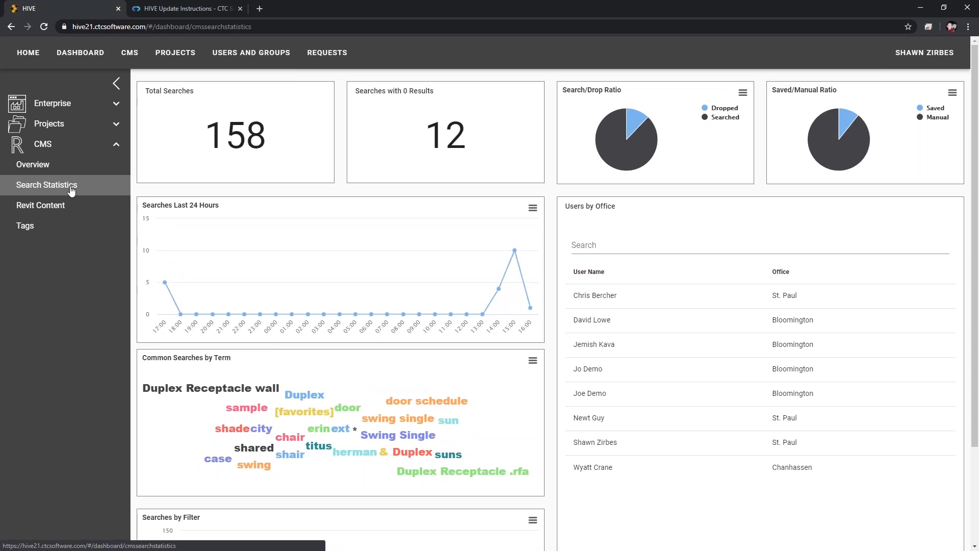
{"action": "left_click", "coordinate": [611, 451]}
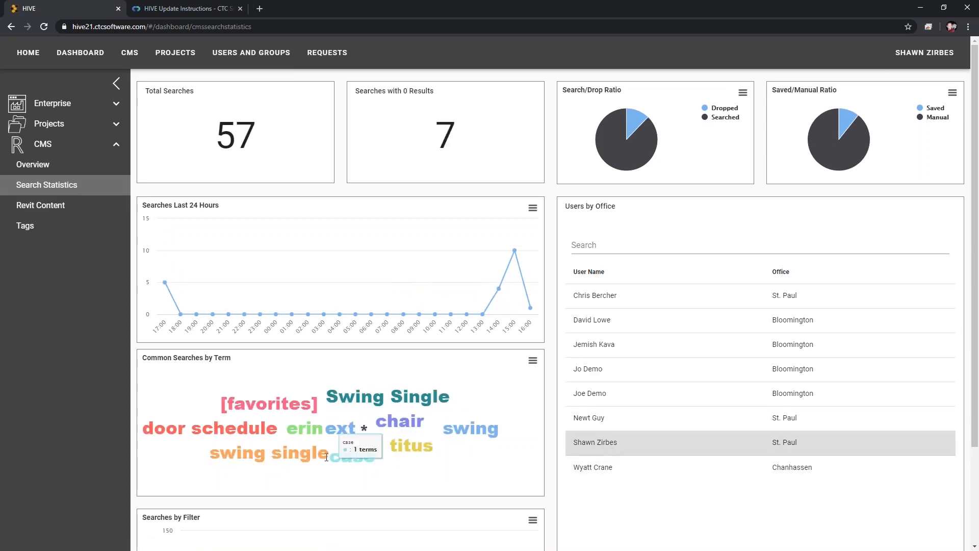
{"action": "mouse_move", "coordinate": [515, 251]}
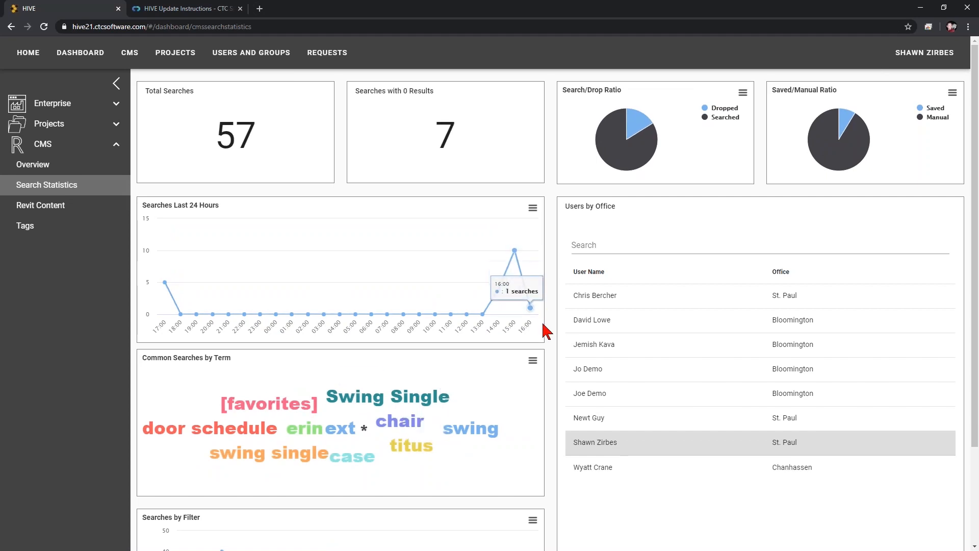
- Filter Revit Content statistics to the third listed model, showing 3 families
{"action": "left_click", "coordinate": [40, 206]}
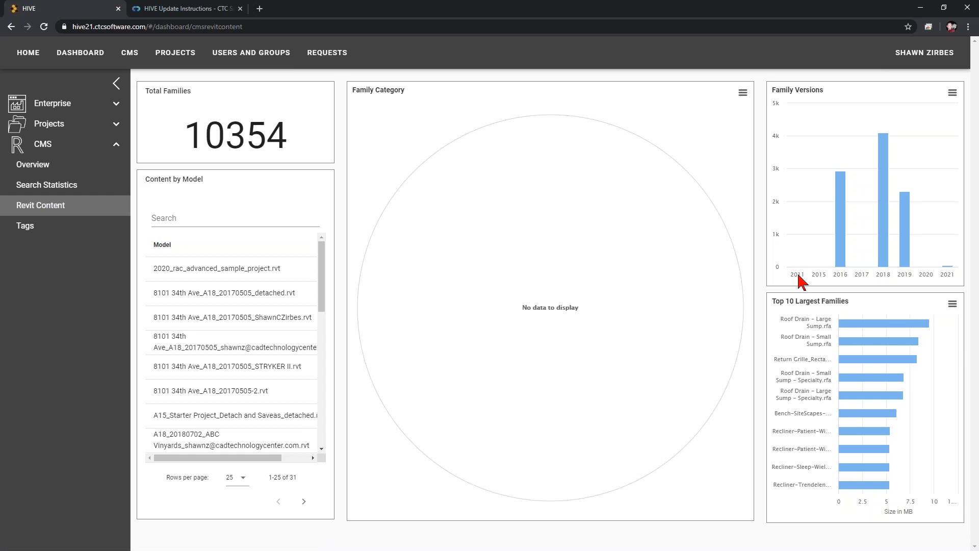
{"action": "mouse_move", "coordinate": [867, 330]}
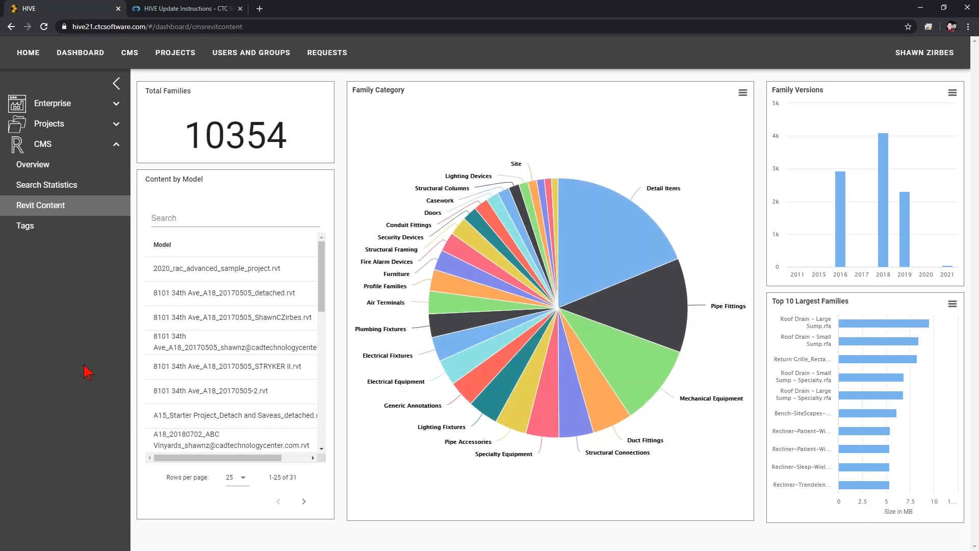
{"action": "left_click", "coordinate": [225, 318]}
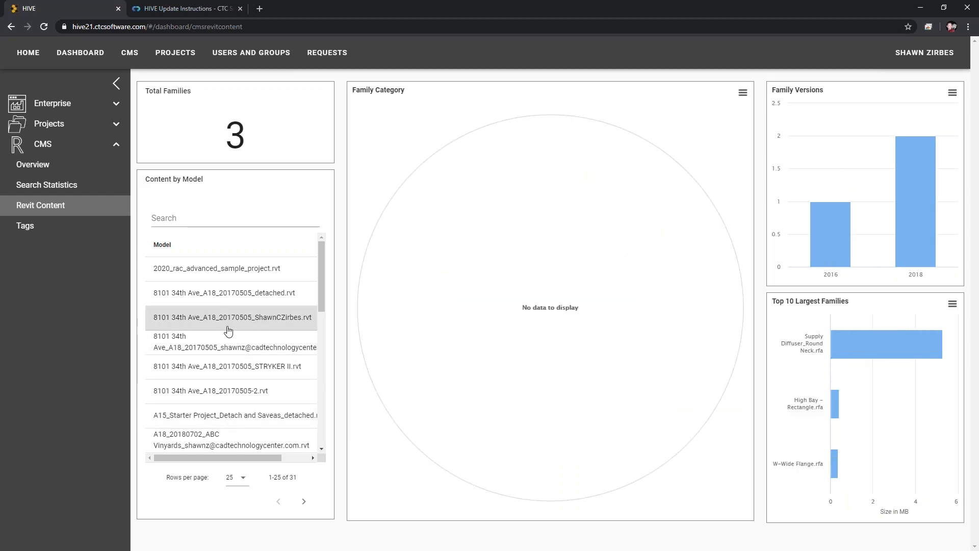
{"action": "mouse_move", "coordinate": [879, 356]}
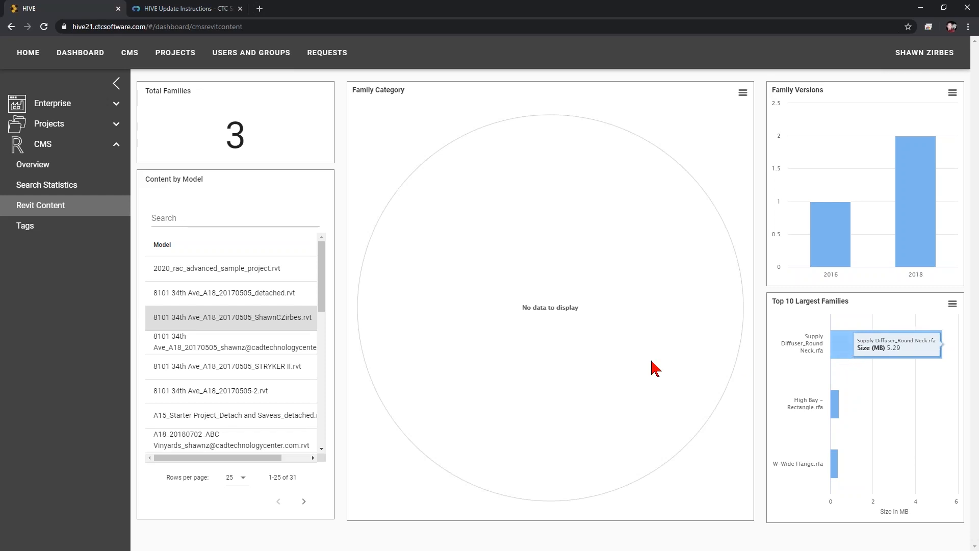
- Check the CMS Tags dashboard (57 total tags), then select the search text in Revit's HIVE CMS panel
{"action": "left_click", "coordinate": [56, 233]}
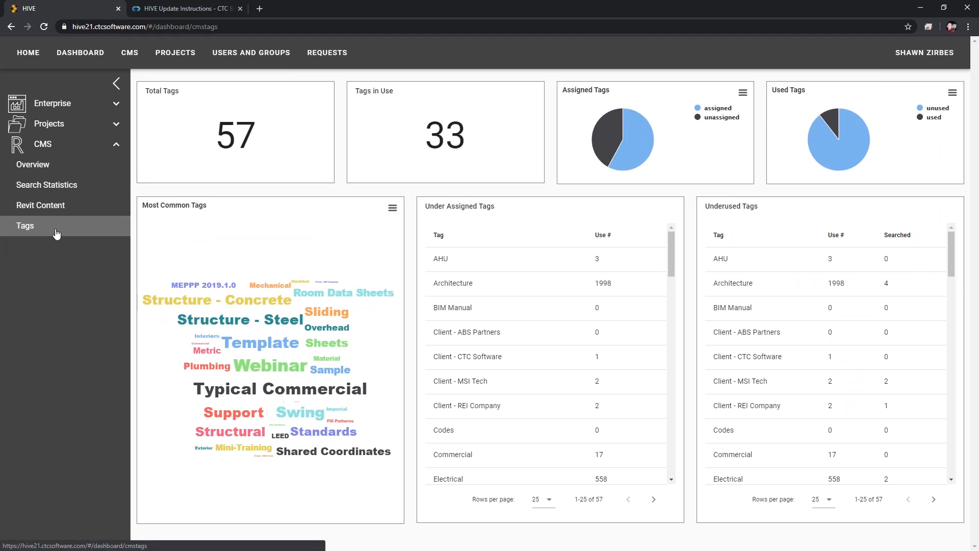
{"action": "left_click_drag", "start_coordinate": [254, 161], "coordinate": [214, 136]}
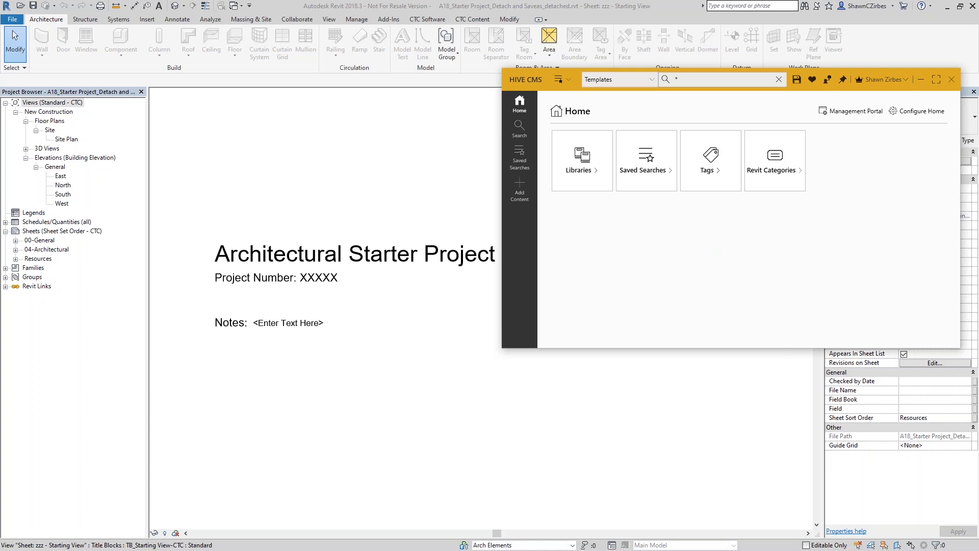
{"action": "left_click", "coordinate": [667, 81]}
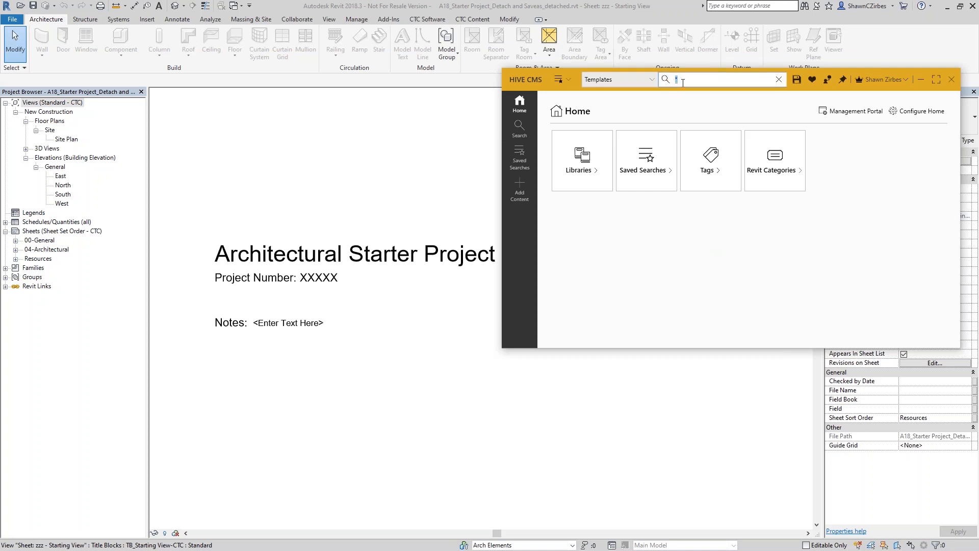